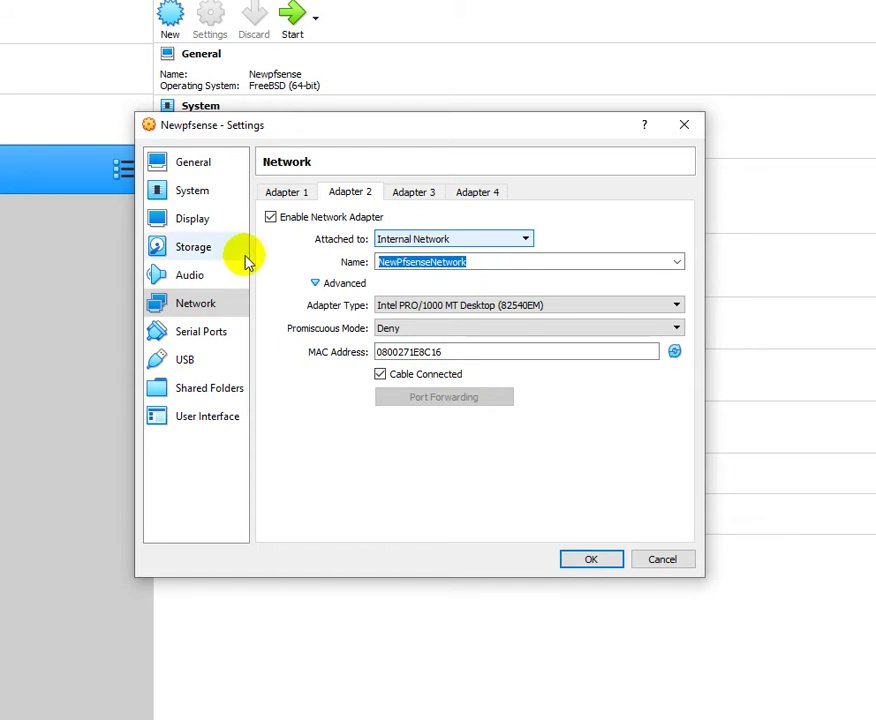
Save the adapter 2 settings with the internal network name NewPfsenseNetwork and start the Newpfsense virtual machine.
click(497, 262)
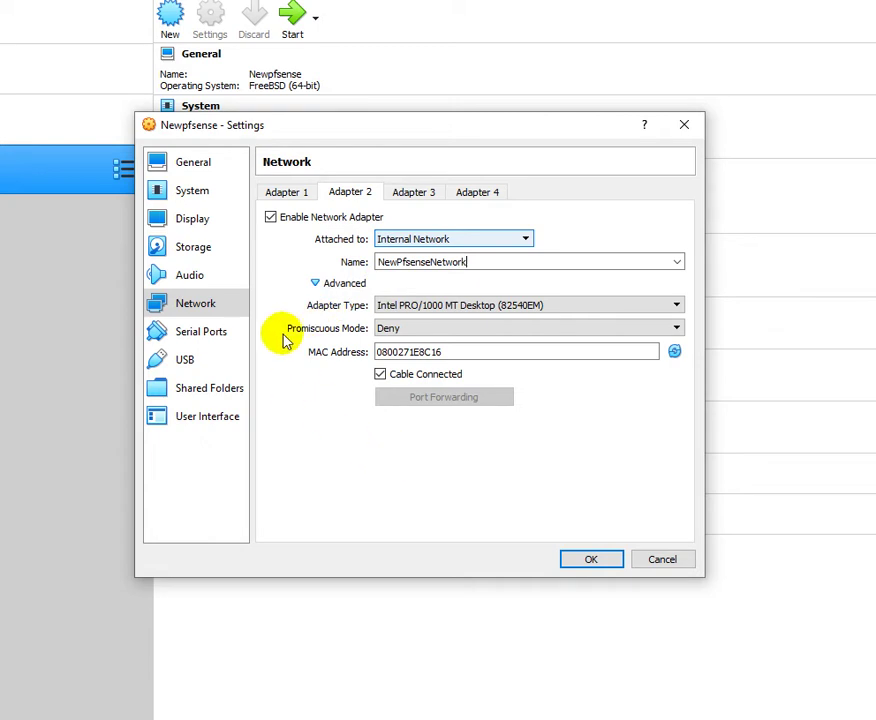
click(590, 560)
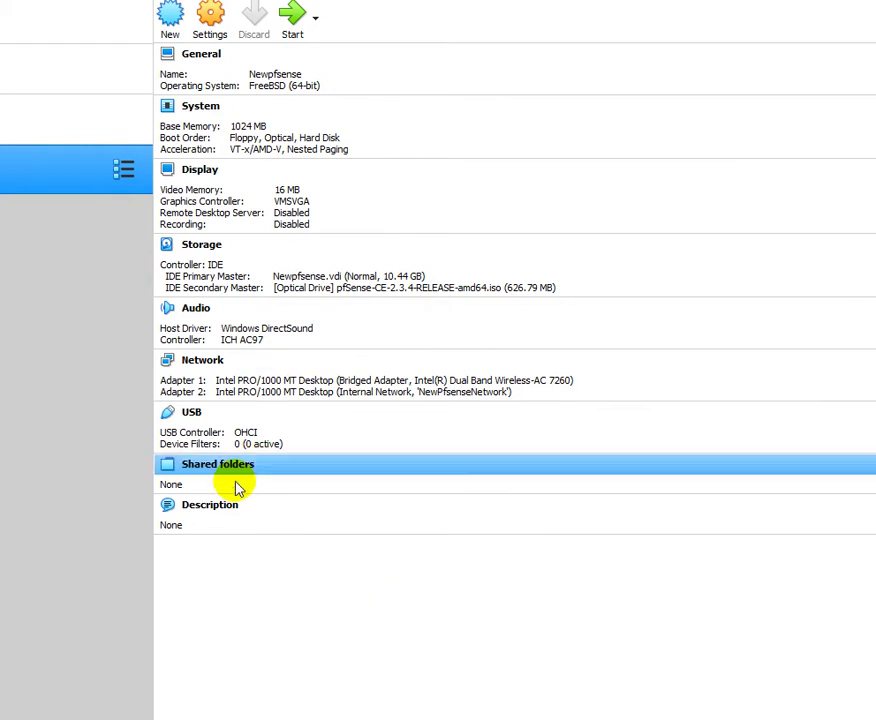
click(284, 32)
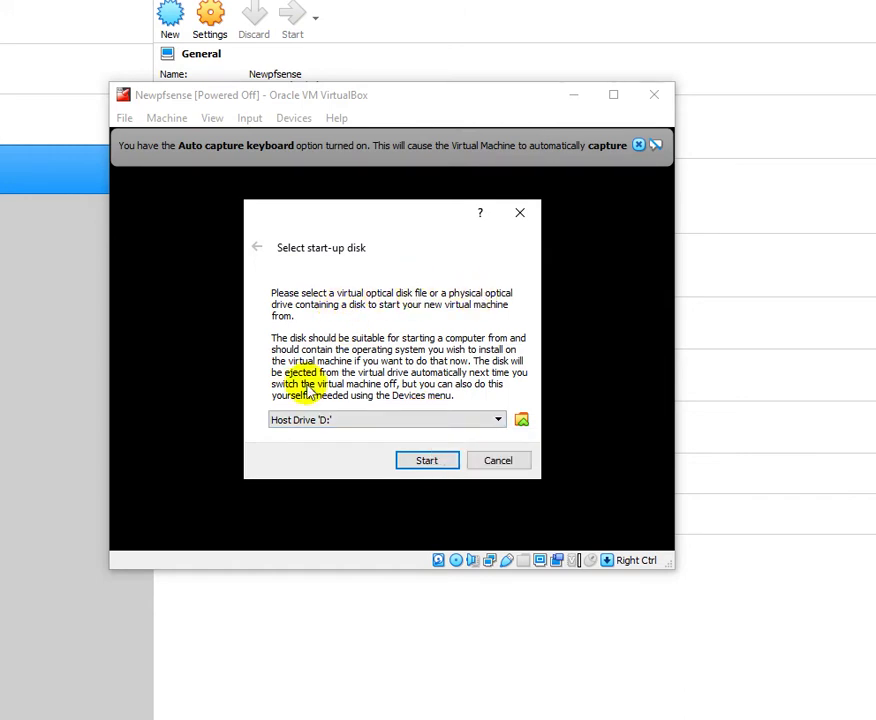
Boot the machine from the start-up disk pfSense-CE-2.3.4-RELEASE-amd64.iso and enlarge its window.
click(355, 418)
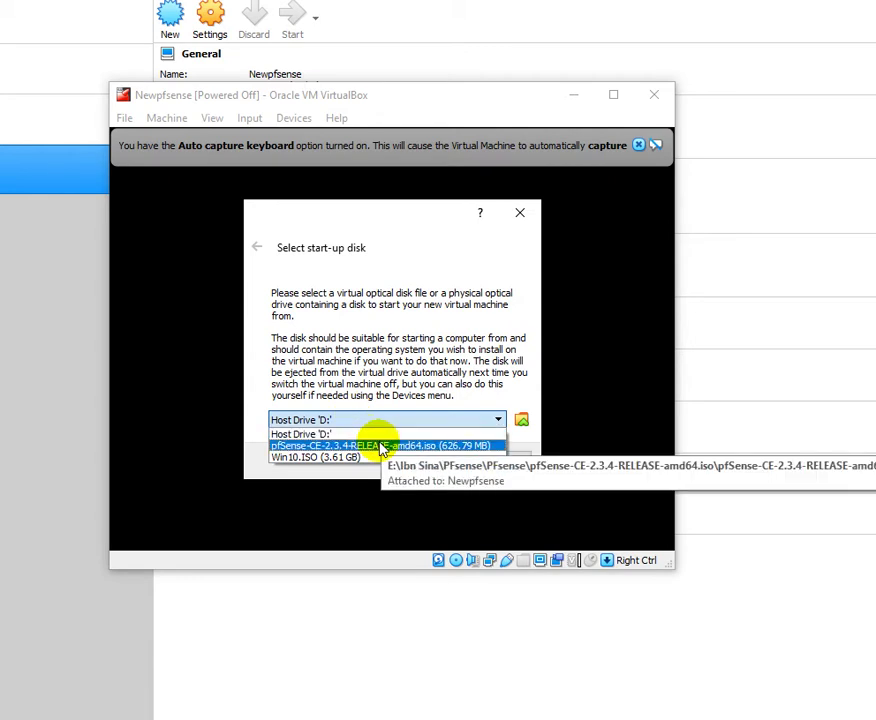
click(377, 446)
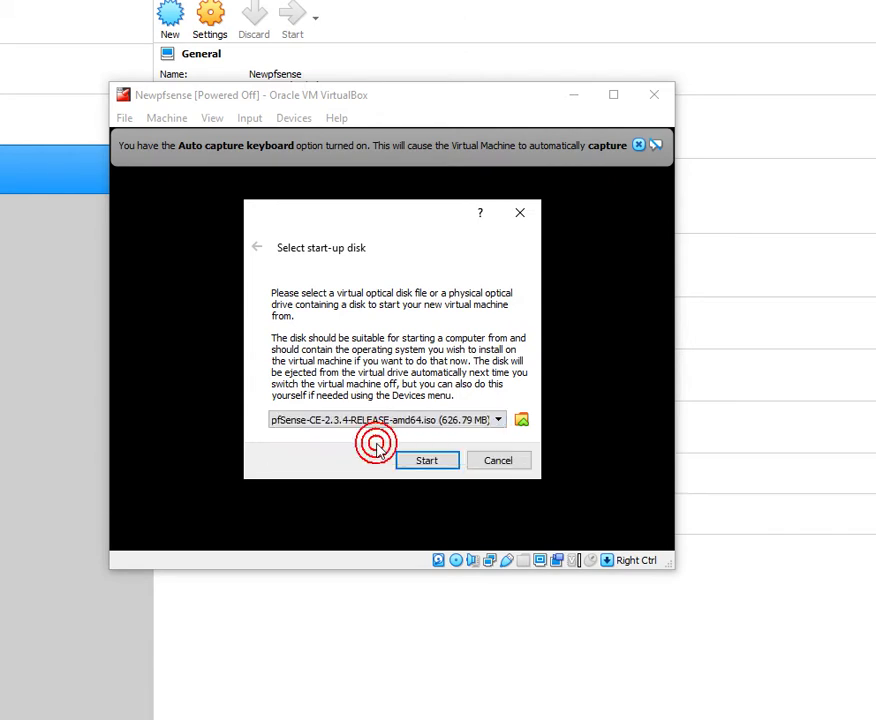
click(427, 463)
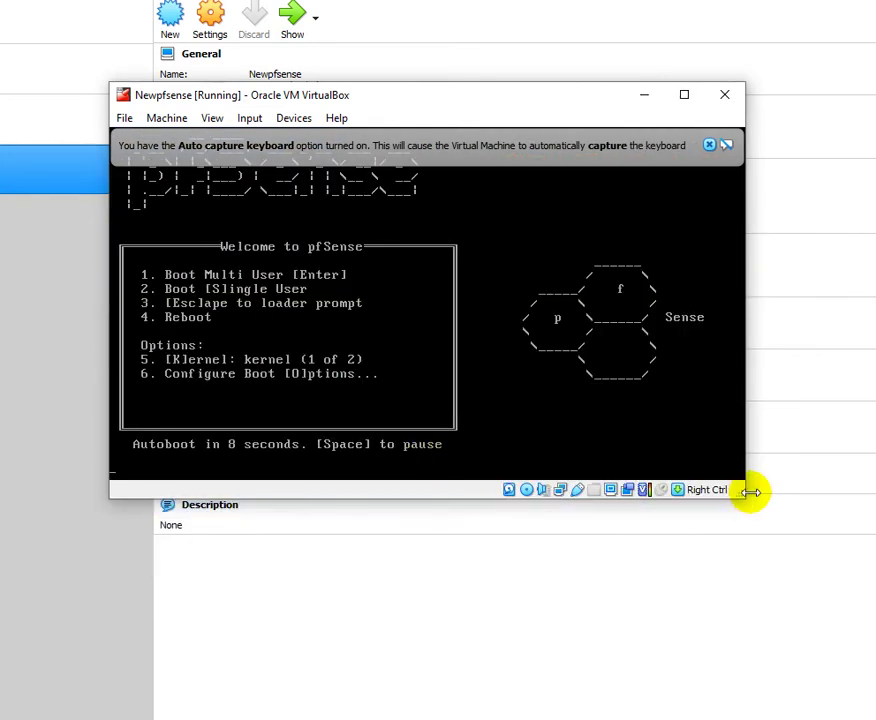
drag(748, 498, 844, 633)
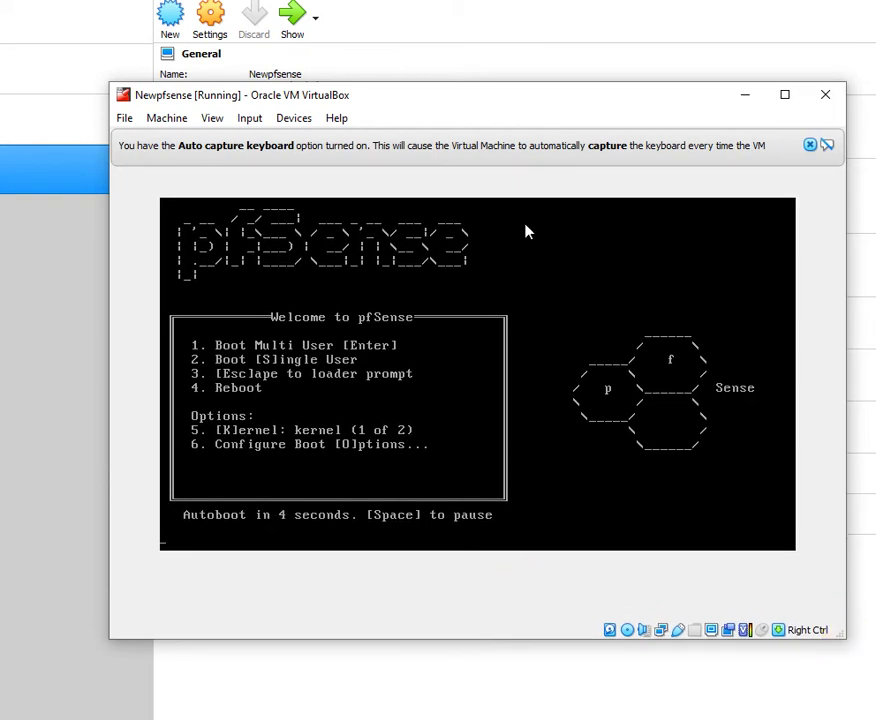
drag(506, 106, 477, 92)
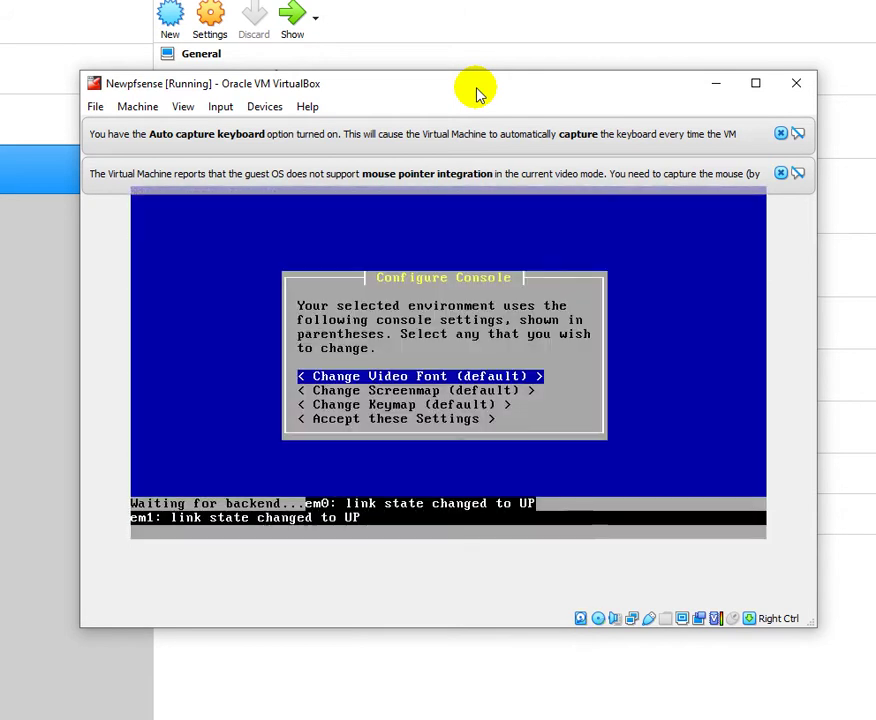
Accept the default console settings in the pfSense installer.
click(200, 347)
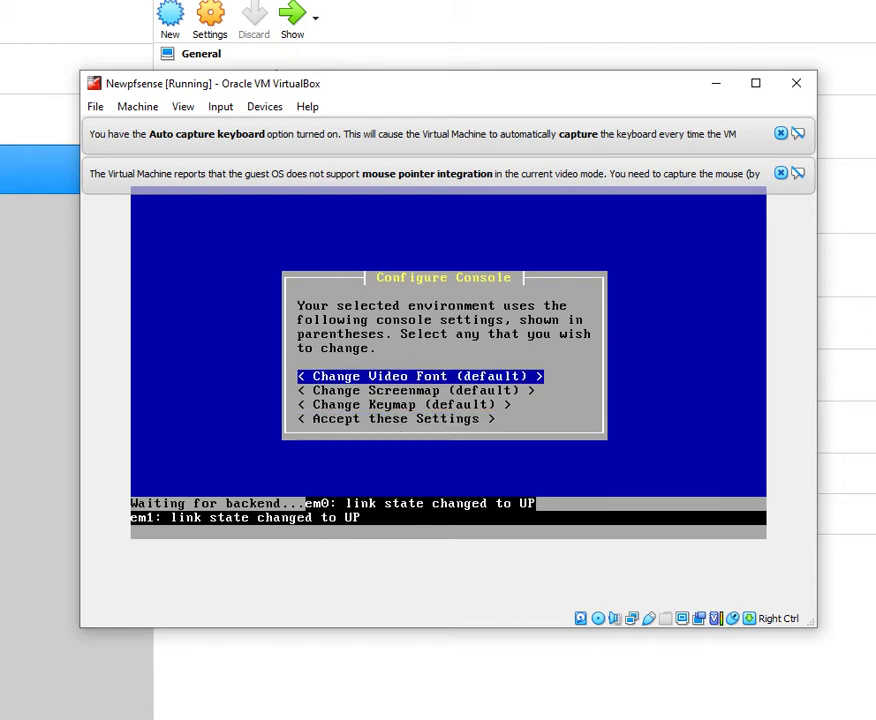
key(Down)
key(Down)
key(Down)
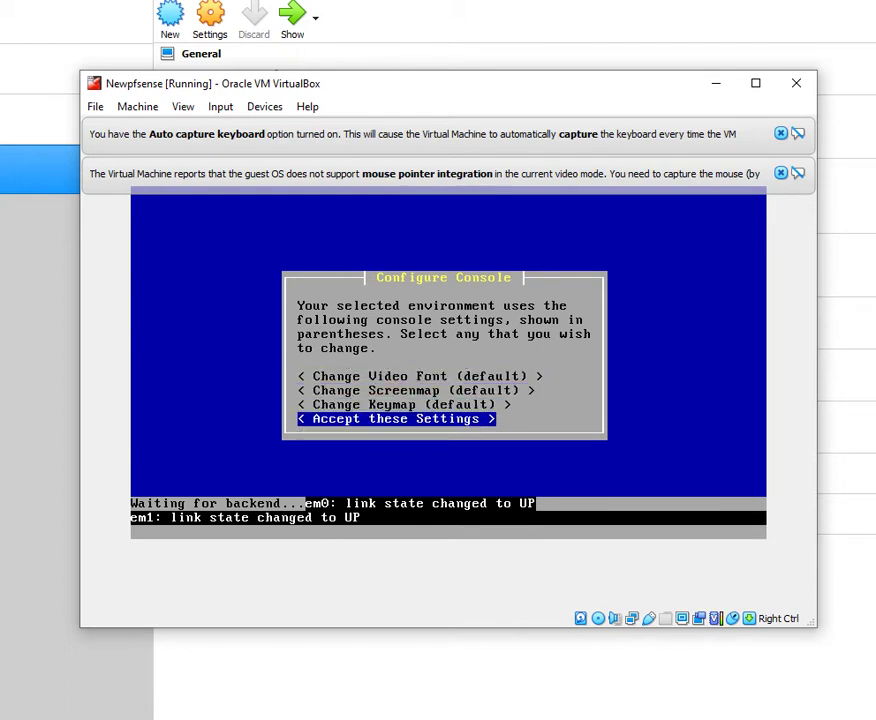
key(Return)
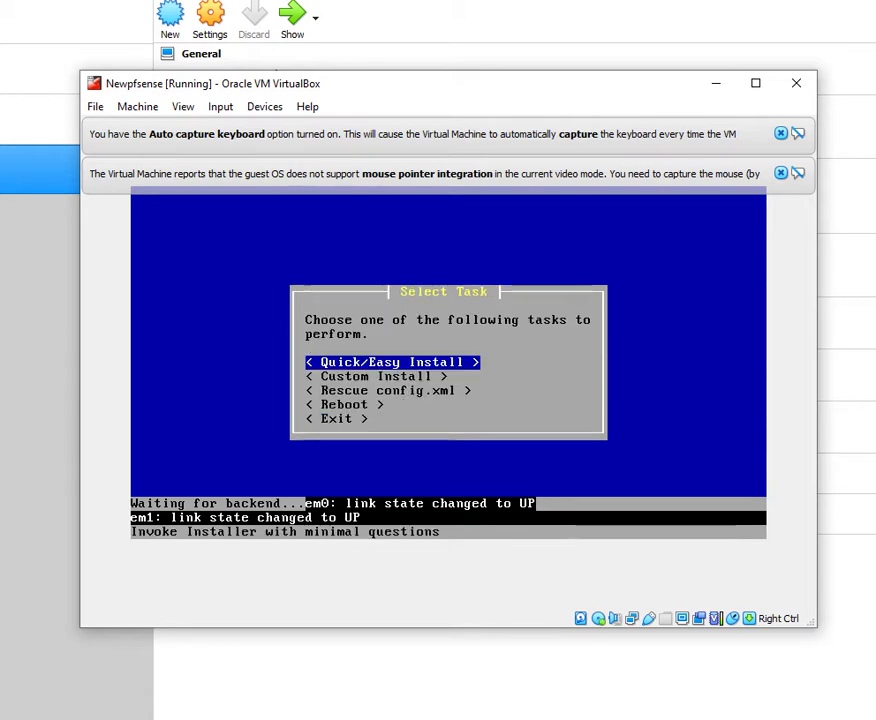
Choose the Quick/Easy Install task and confirm erasing the first hard disk.
key(Down)
key(Down)
key(Down)
key(Down)
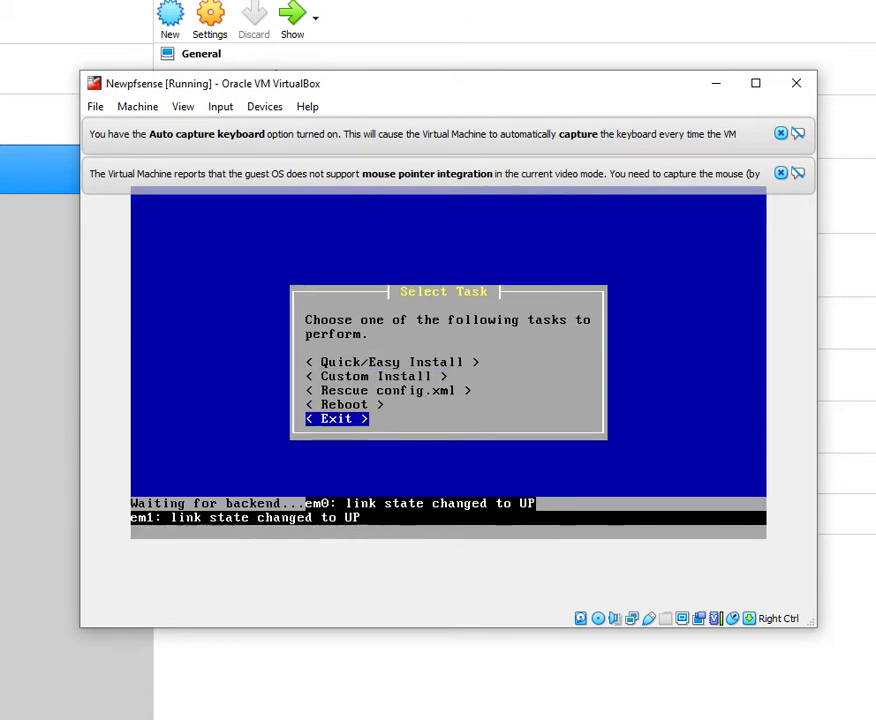
key(Up)
key(Up)
key(Up)
key(Up)
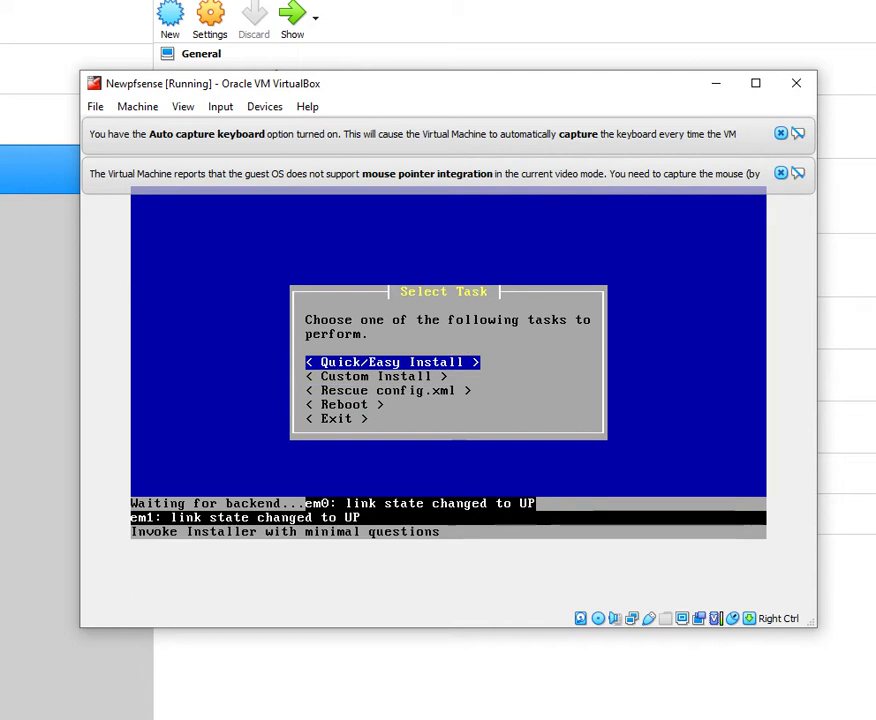
key(Return)
key(Right)
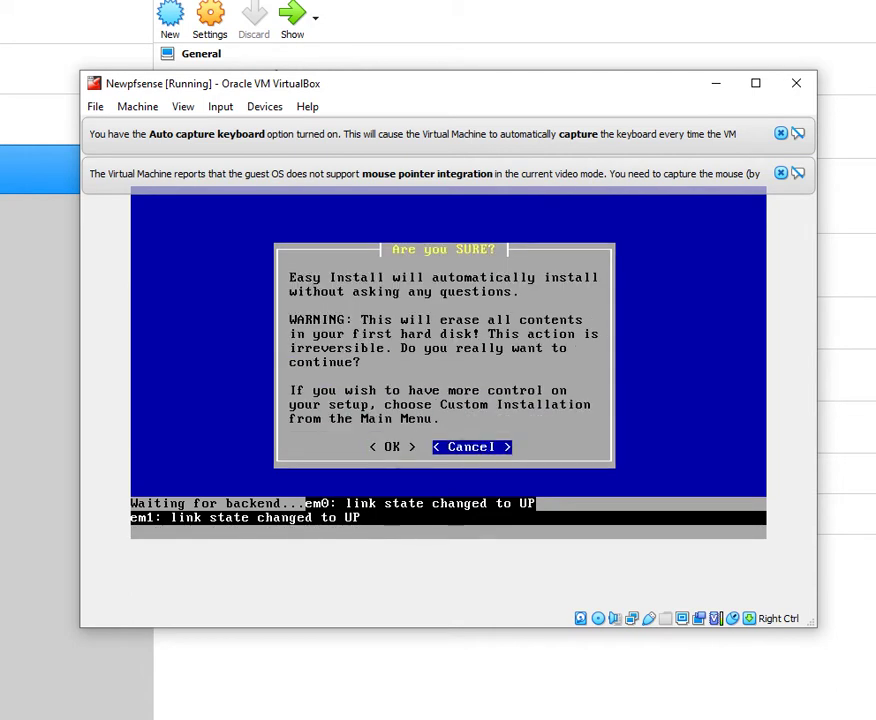
key(Left)
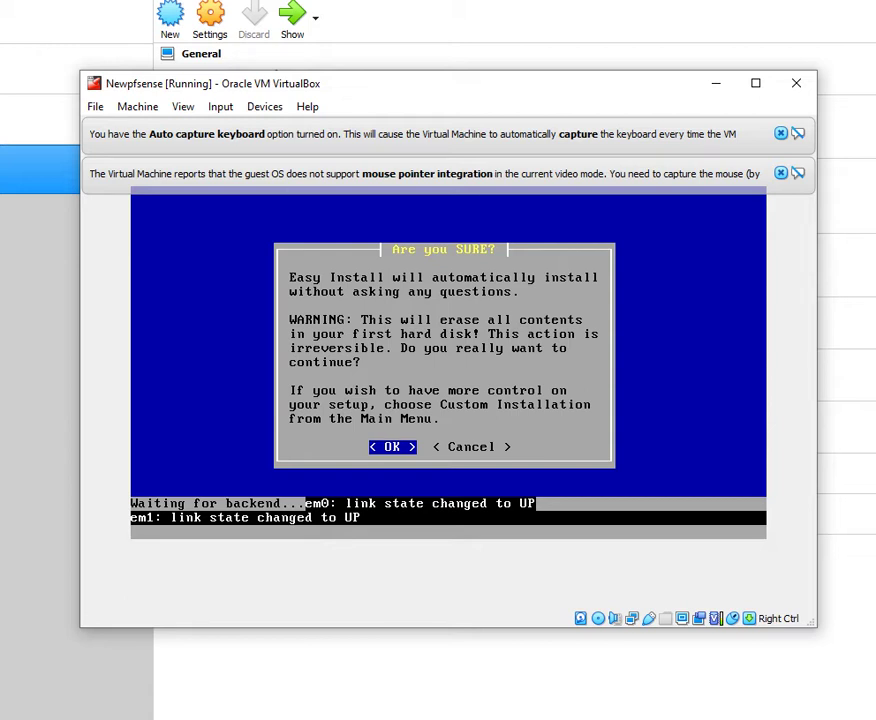
key(Return)
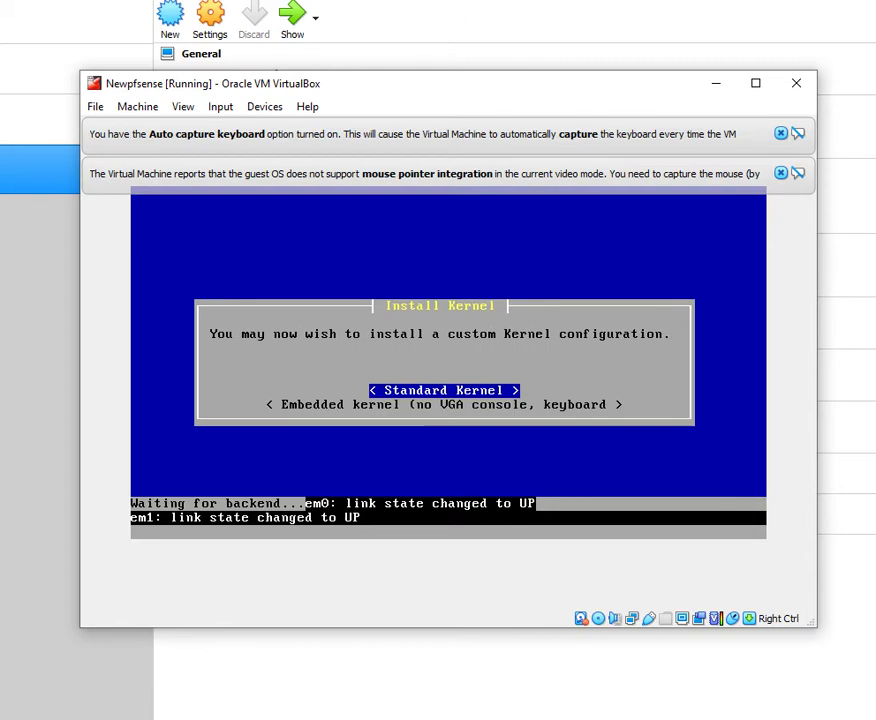
Return to the virtual machine's installer and install the Standard Kernel.
click(121, 352)
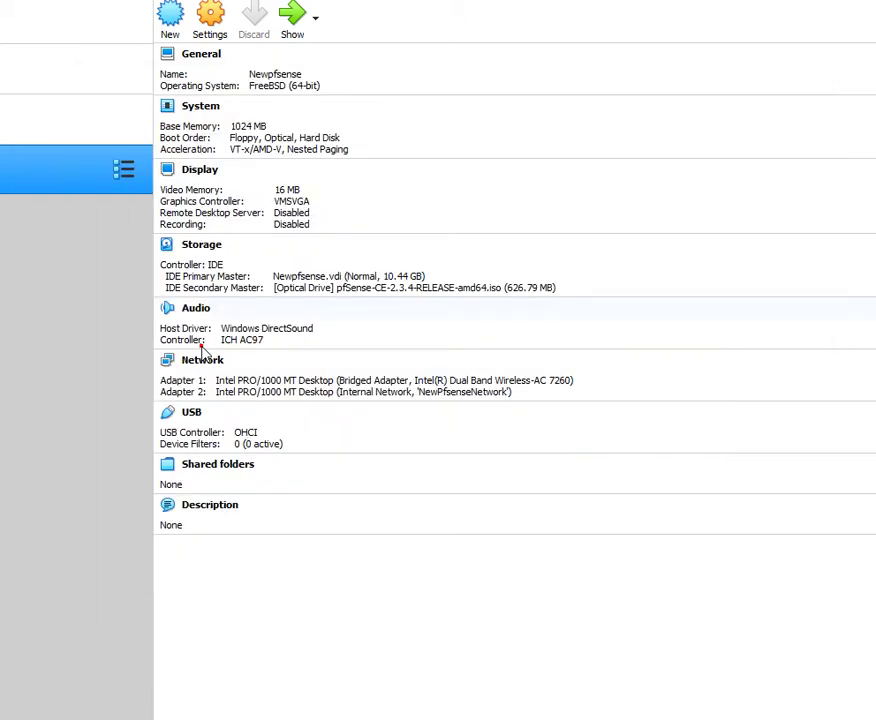
click(201, 344)
click(129, 718)
key(ctrl+2)
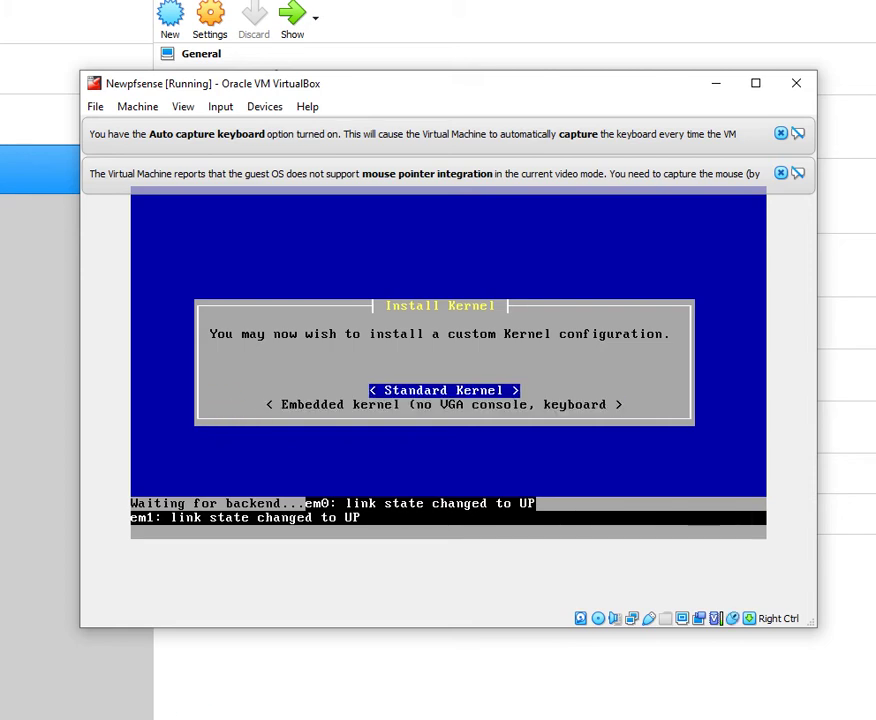
key(Return)
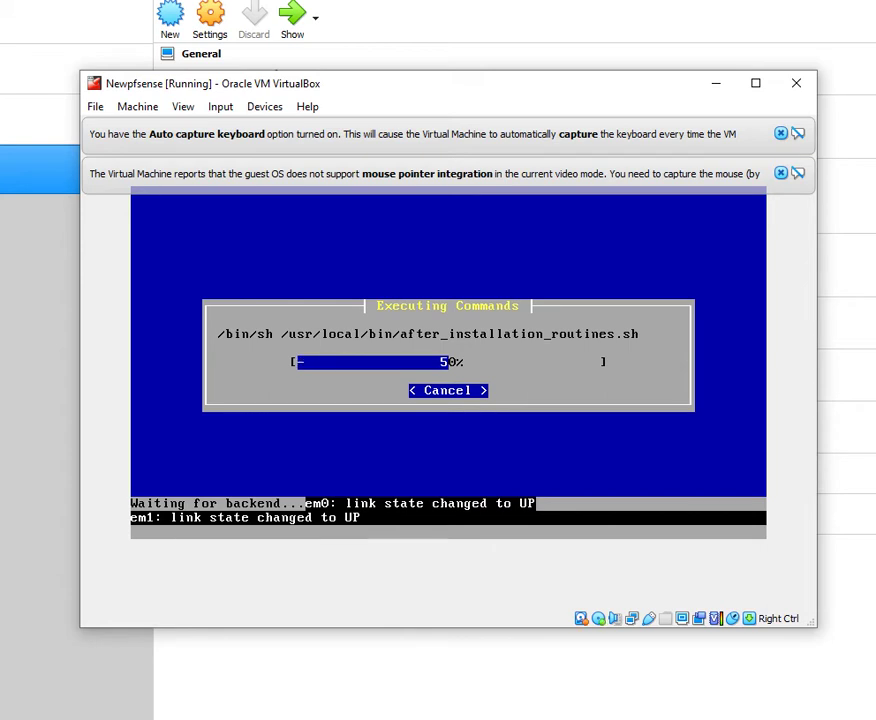
Choose Reboot in the installer once the installation commands have run.
key(Right)
key(Left)
key(Right)
key(Left)
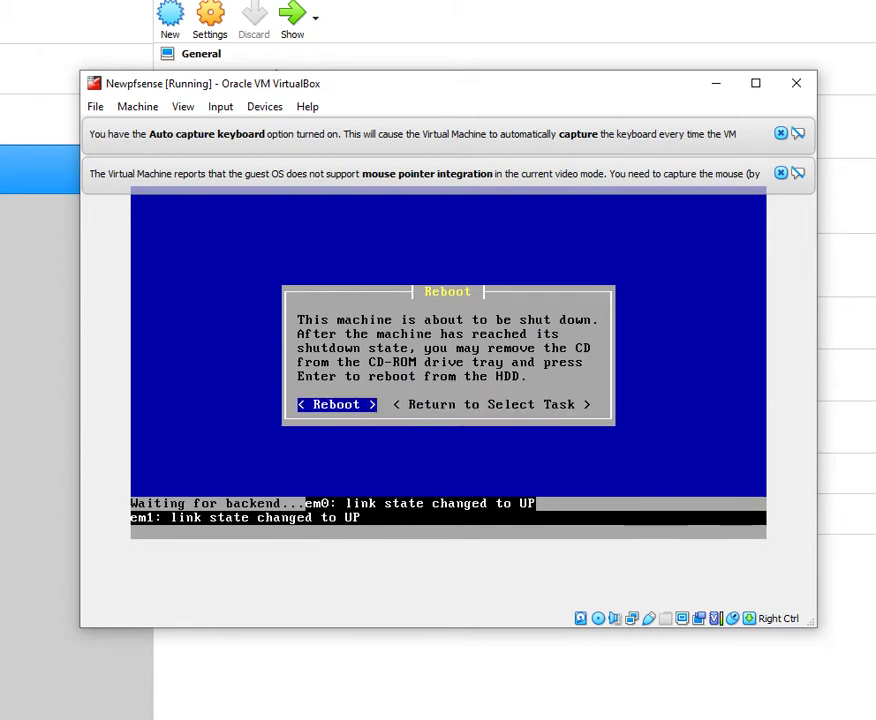
key(Return)
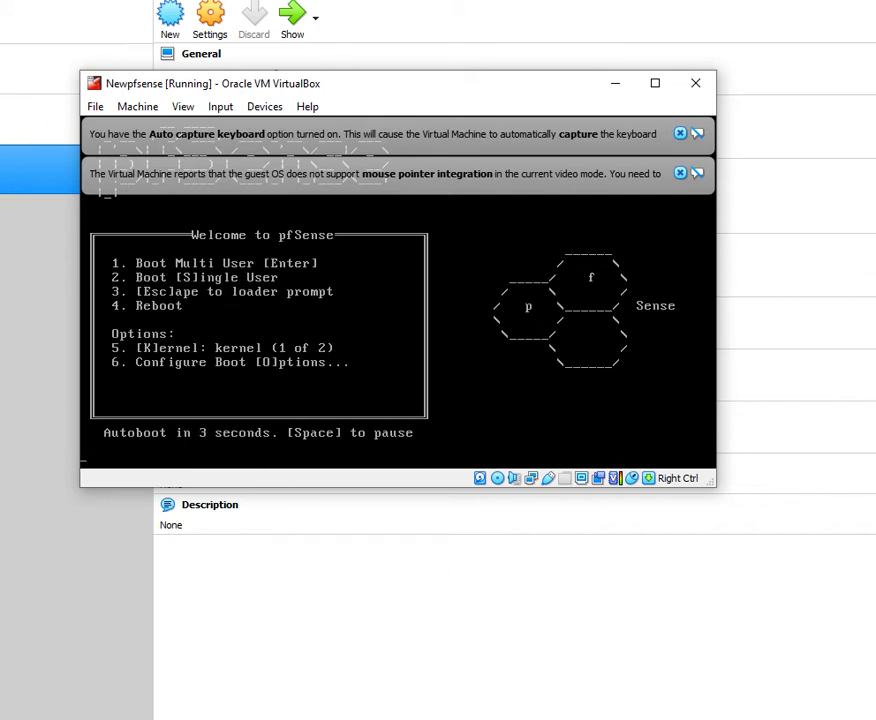
Bring the rebooting machine's window back to the front, reposition it and dismiss the mouse pointer integration notice.
click(222, 412)
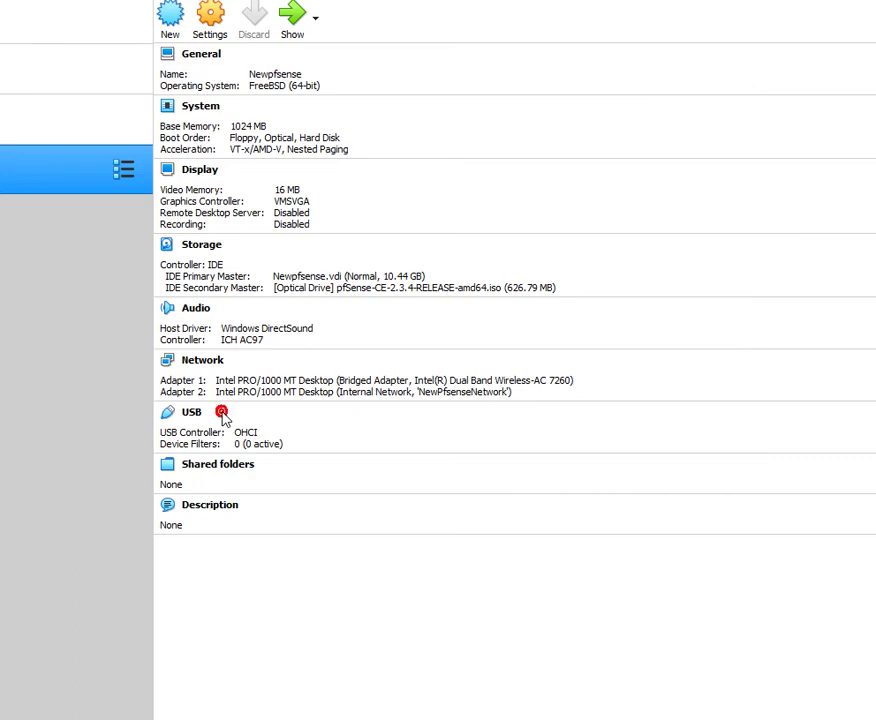
click(212, 718)
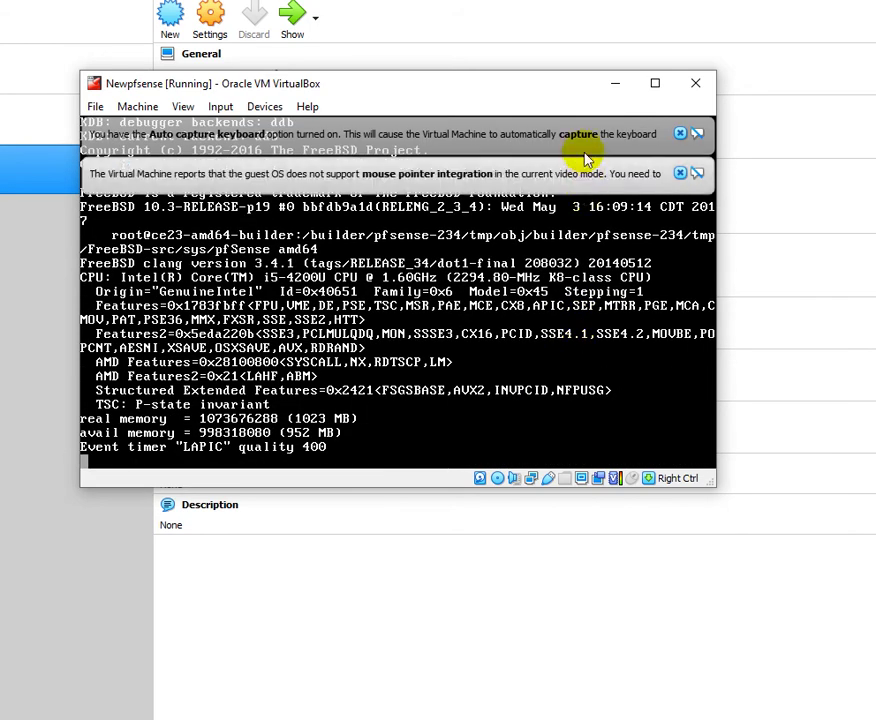
drag(562, 100, 603, 131)
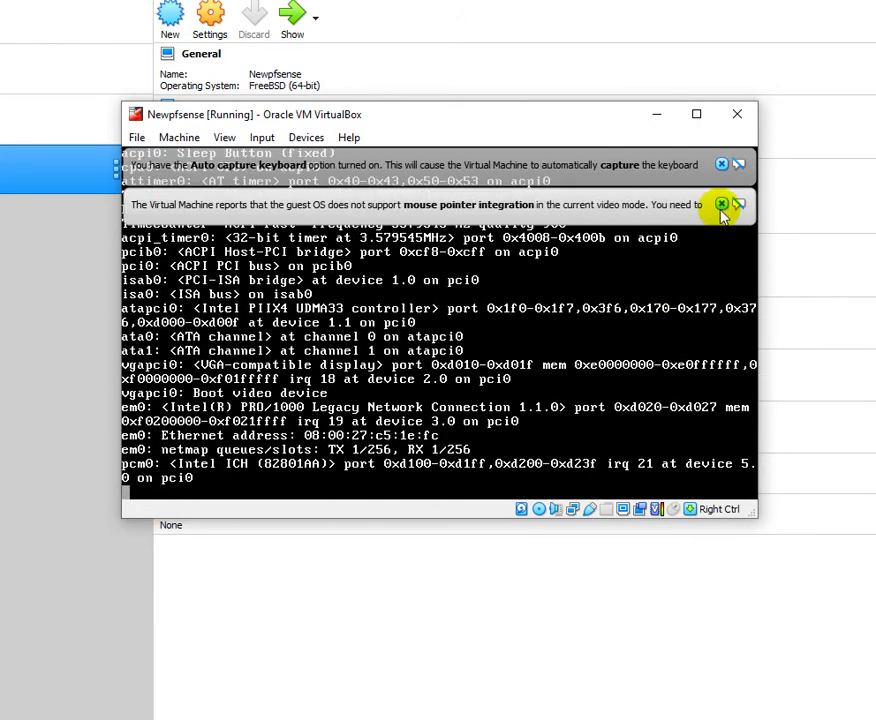
click(721, 204)
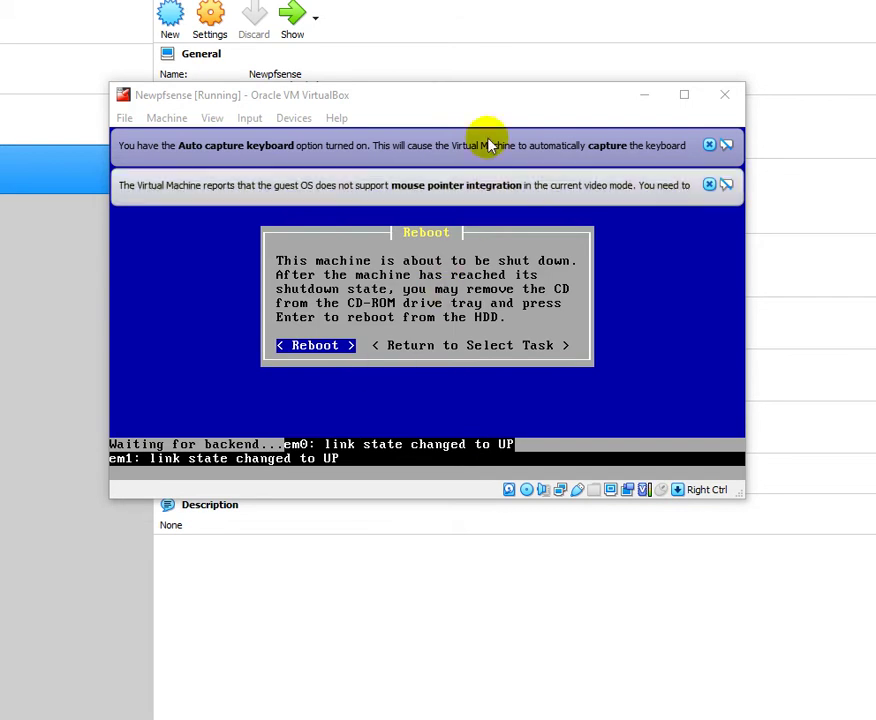
Reposition the machine's window and look through its optical drive options.
drag(487, 107, 512, 117)
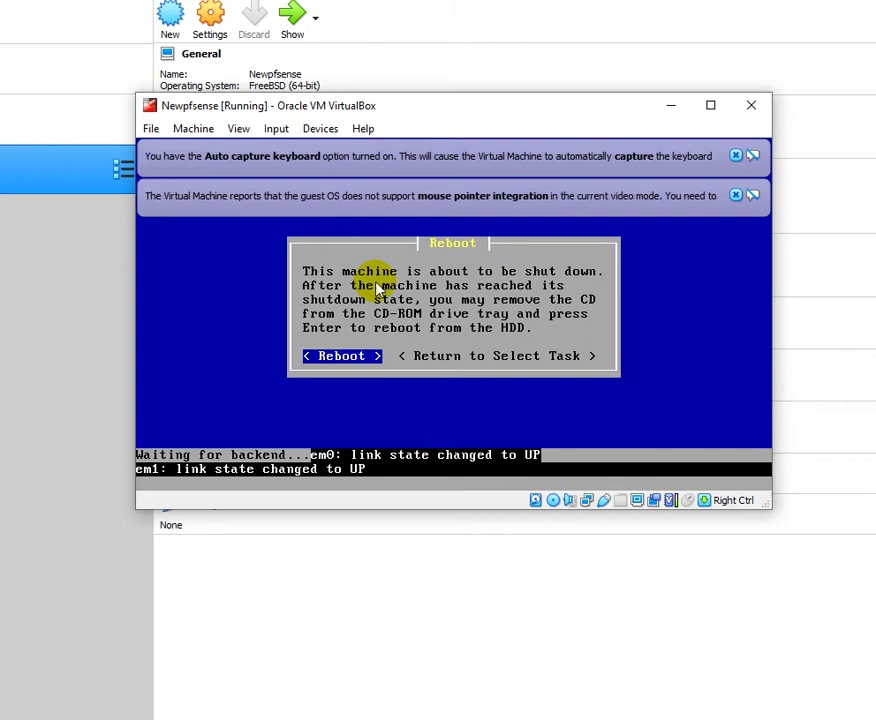
click(320, 129)
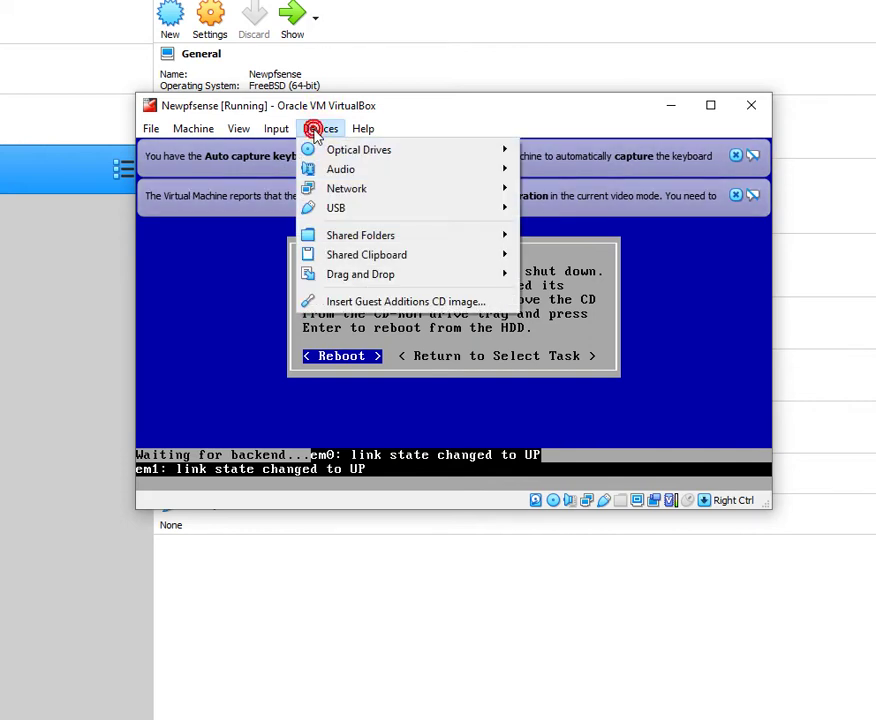
mouse_move(504, 149)
click(656, 280)
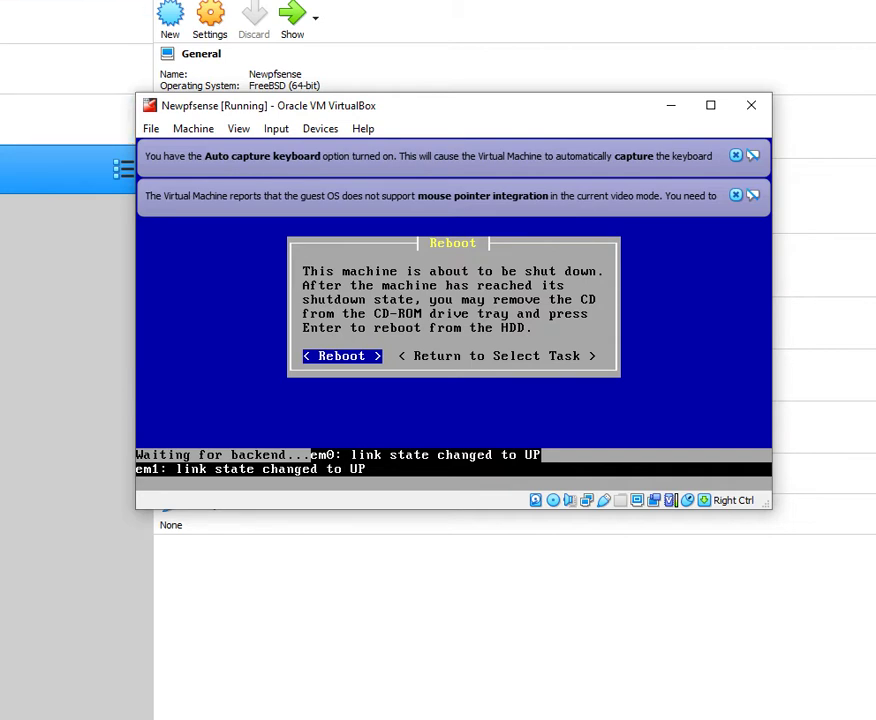
Return to the virtual machine's window and reboot pfSense from the installer's Reboot prompt.
drag(655, 0, 655, 0)
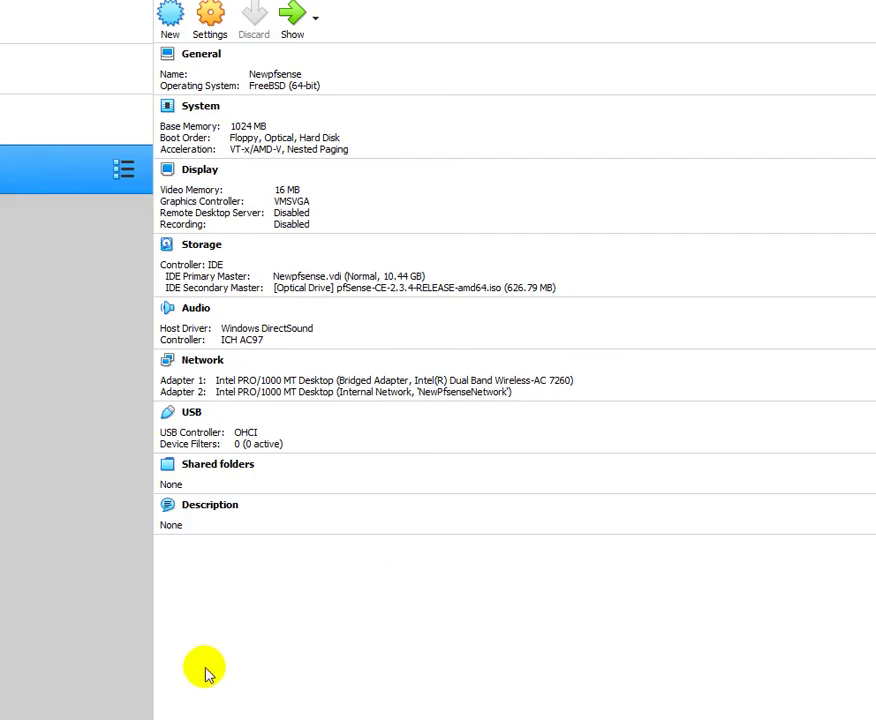
click(197, 719)
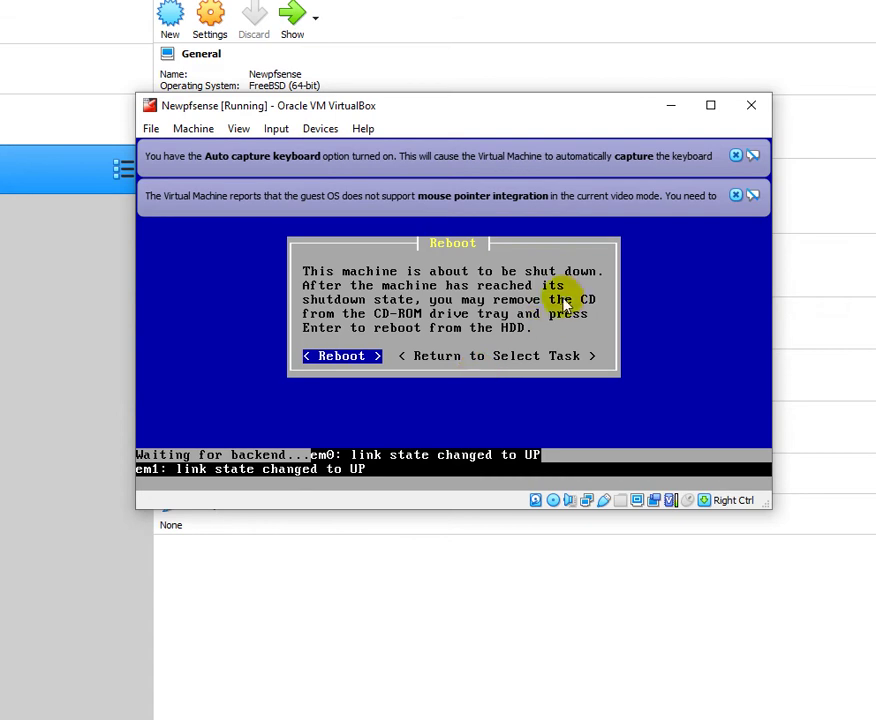
click(333, 338)
key(Return)
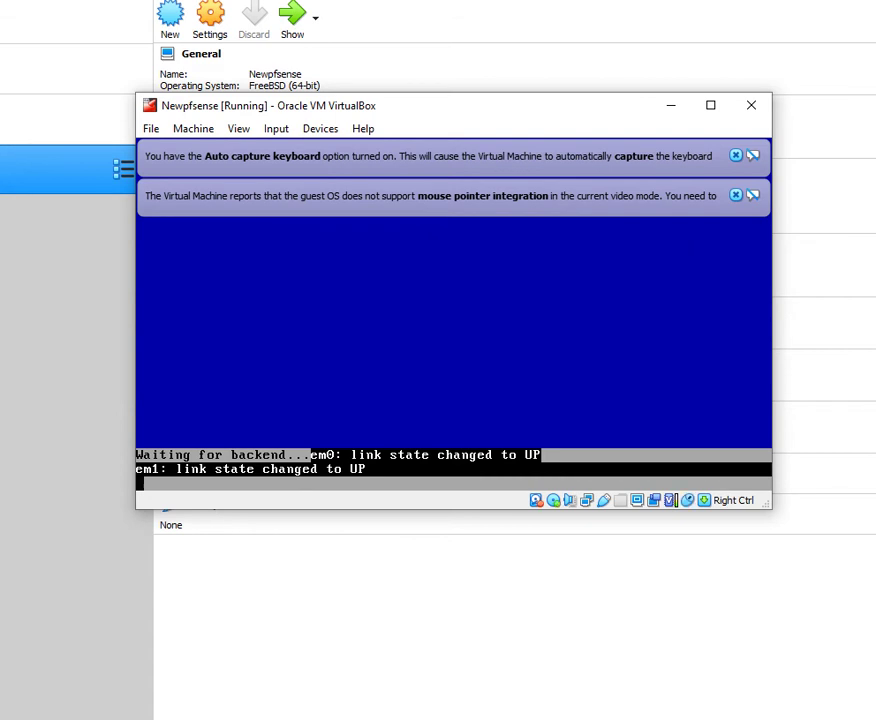
Release the mouse from the virtual machine and force-unmount the pfSense-CE-2.3.4-RELEASE-amd64.iso from its optical drive.
key(Control_R)
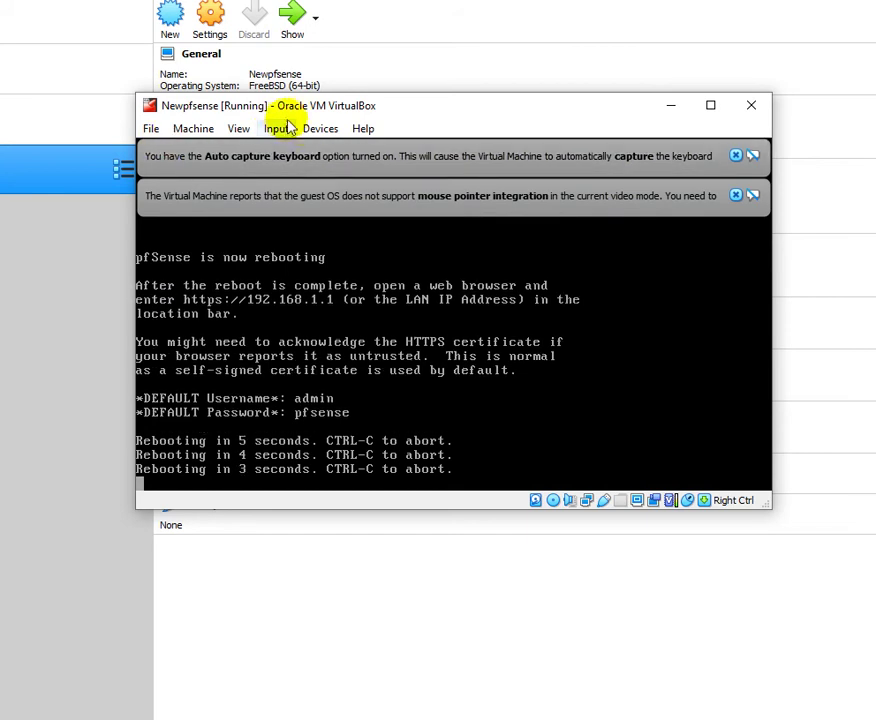
click(320, 129)
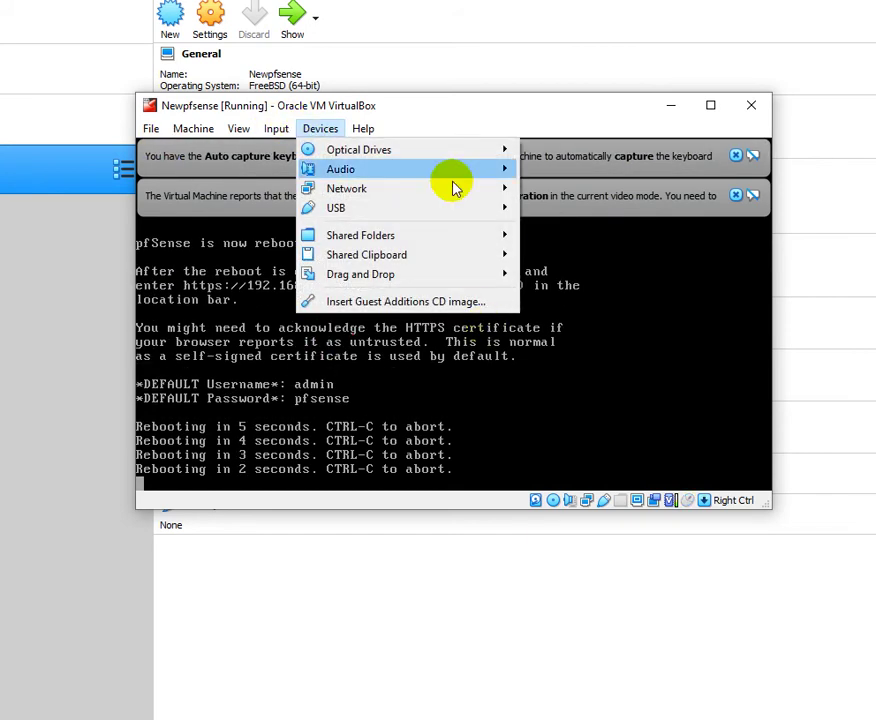
mouse_move(482, 152)
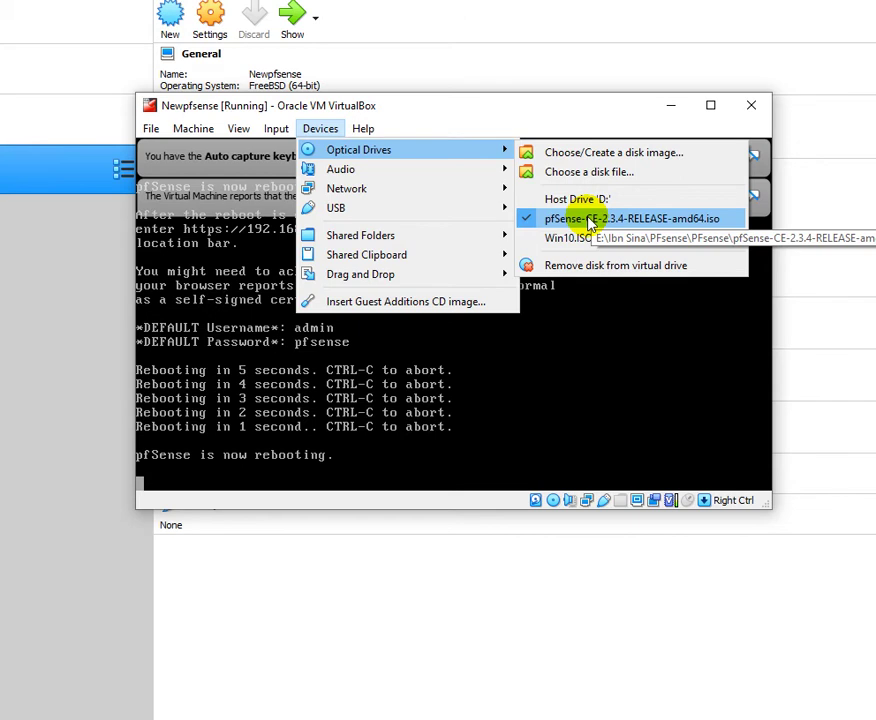
click(590, 220)
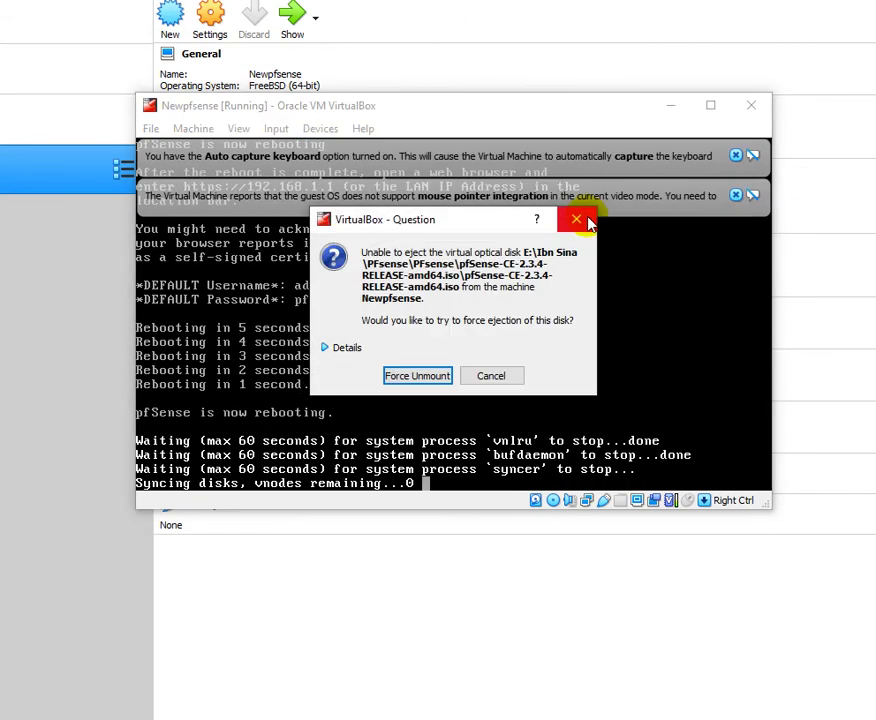
click(411, 377)
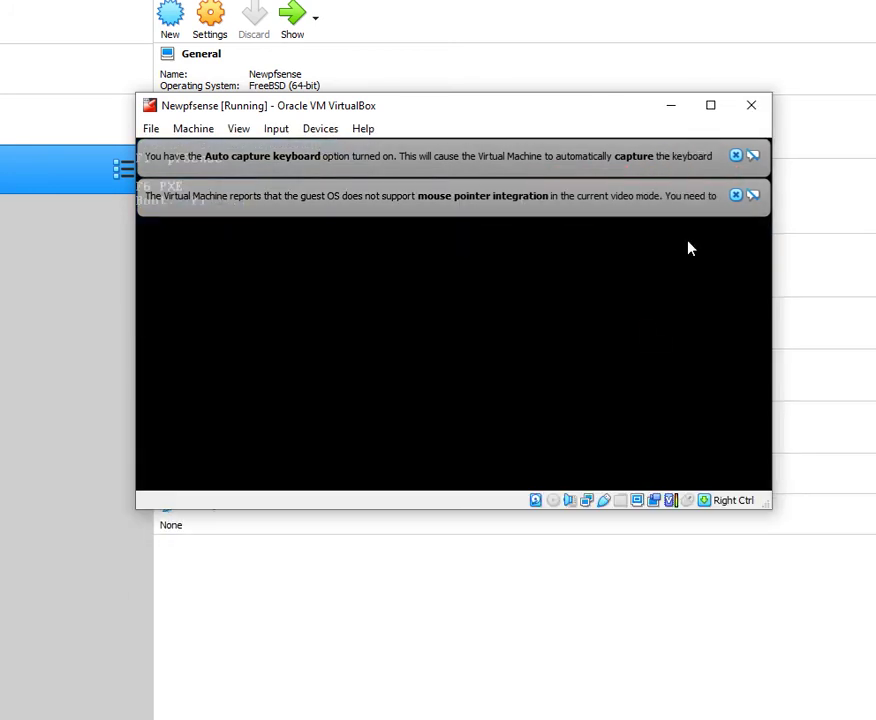
Dismiss the mouse integration and keyboard capture notices, then enlarge and reposition the virtual machine's window.
click(736, 196)
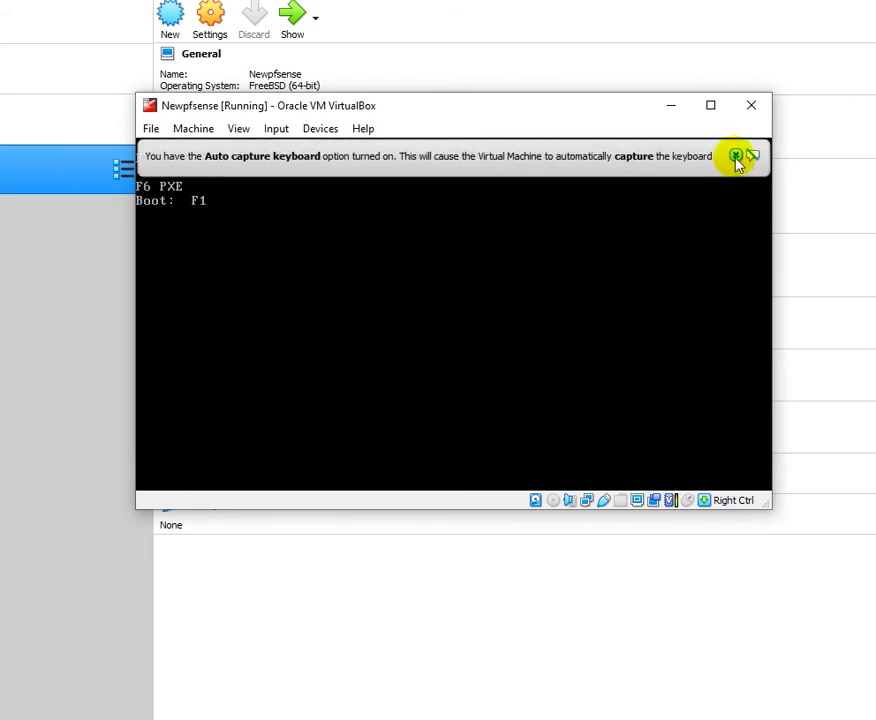
click(736, 156)
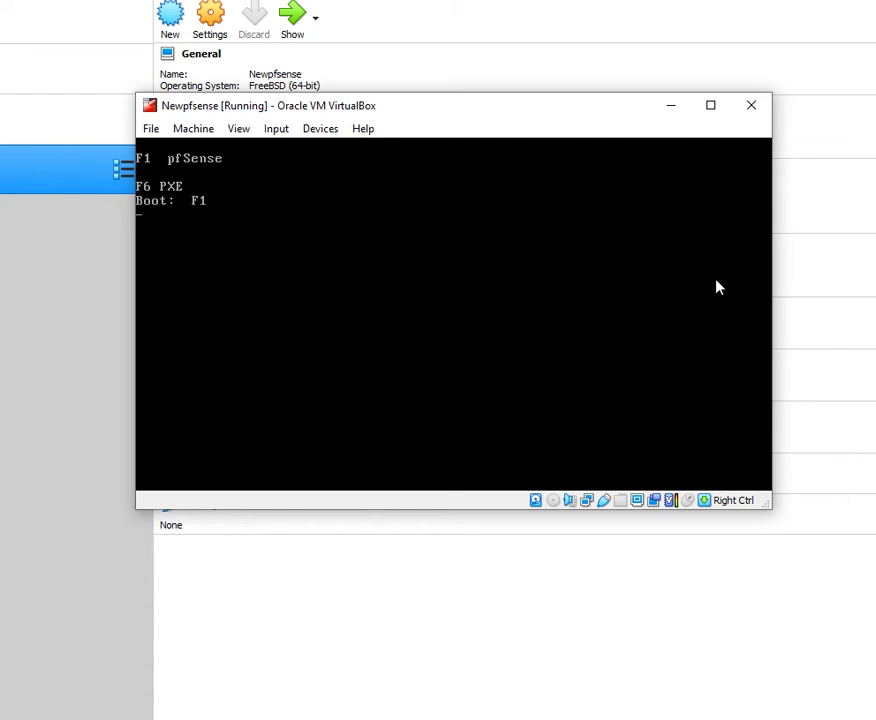
drag(768, 511, 843, 618)
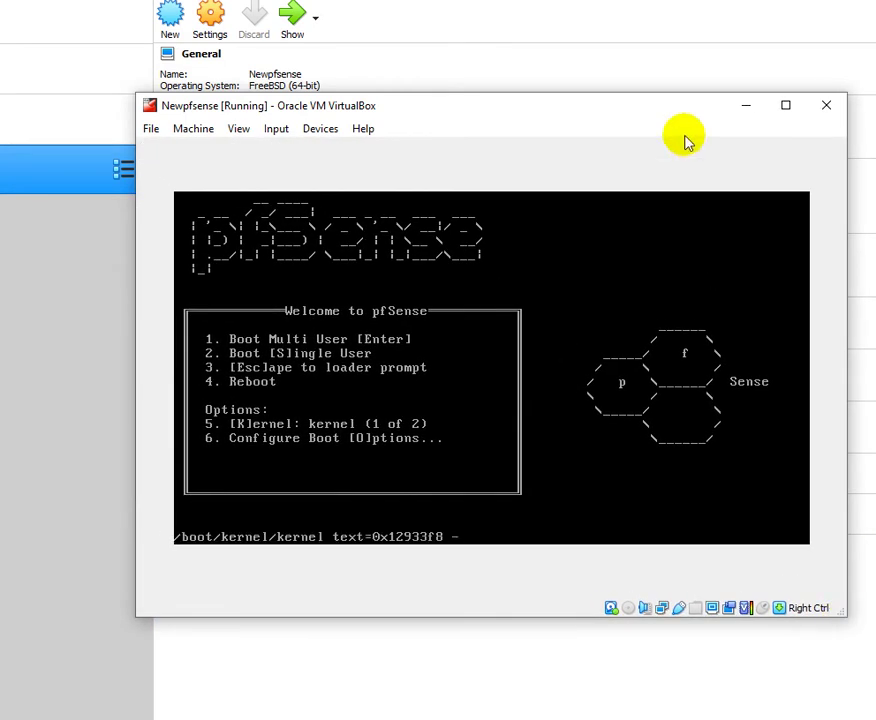
drag(675, 118, 640, 108)
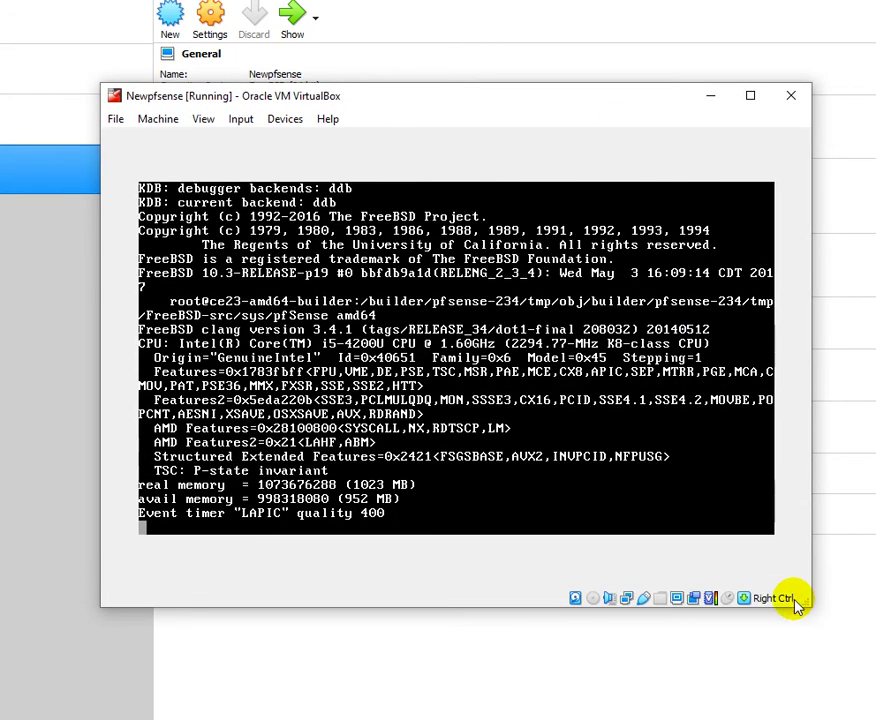
drag(808, 610, 850, 630)
click(441, 590)
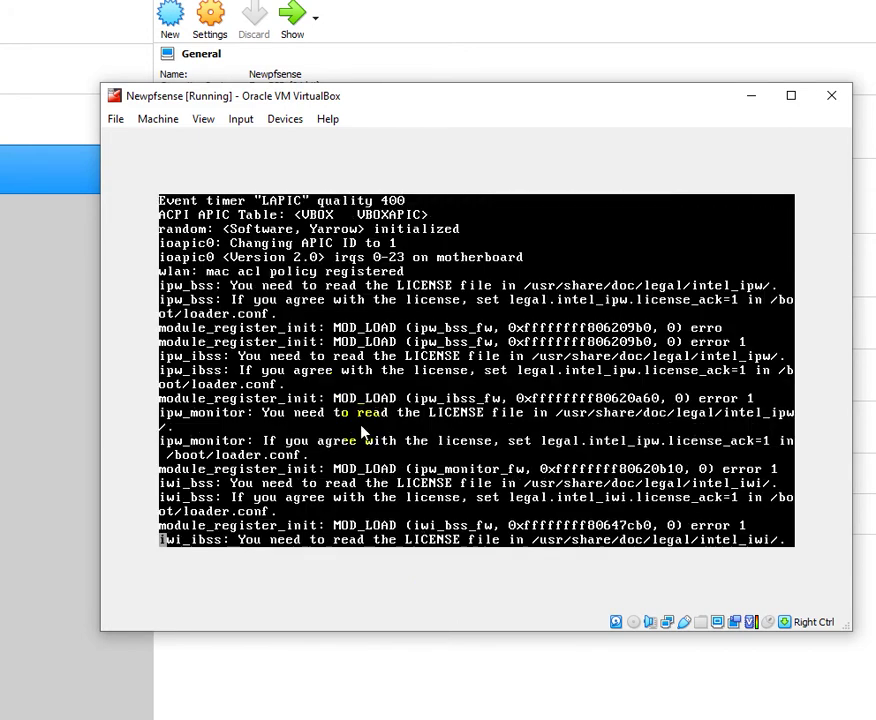
Look over the running machine's device options and reposition its window once pfSense has booted.
click(286, 119)
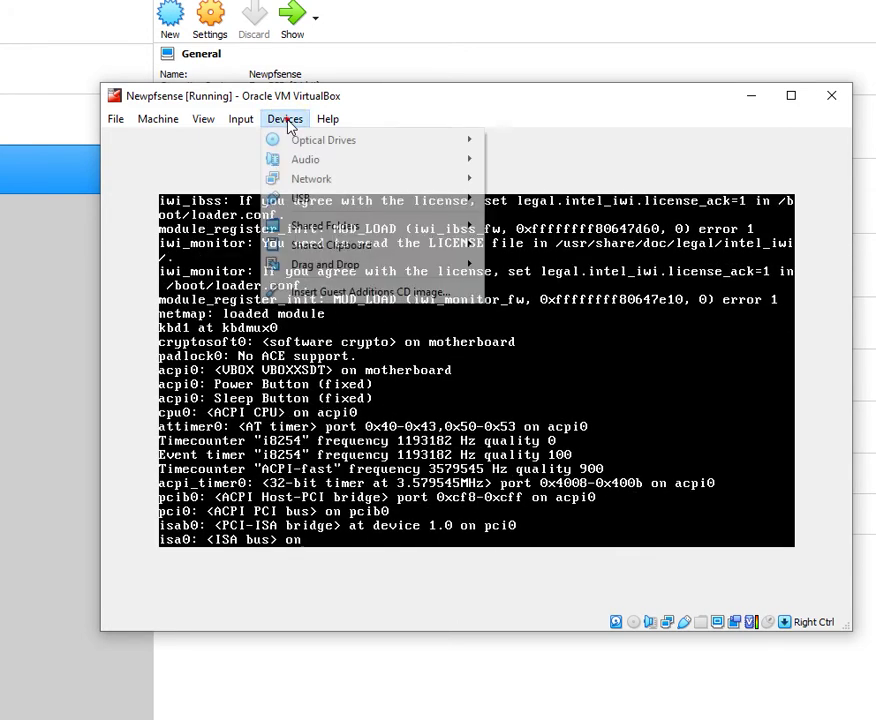
mouse_move(350, 142)
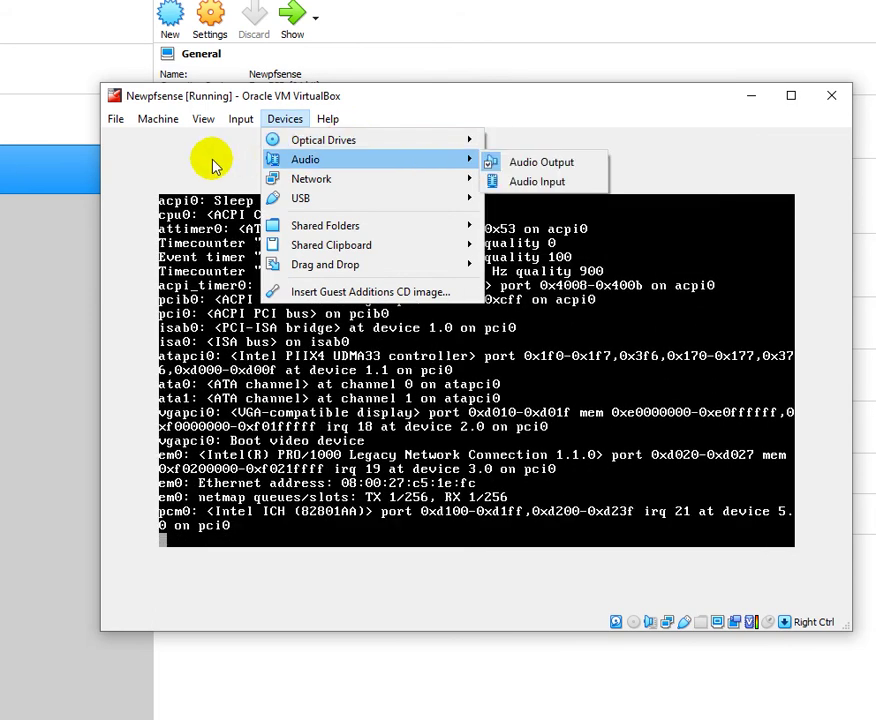
click(211, 160)
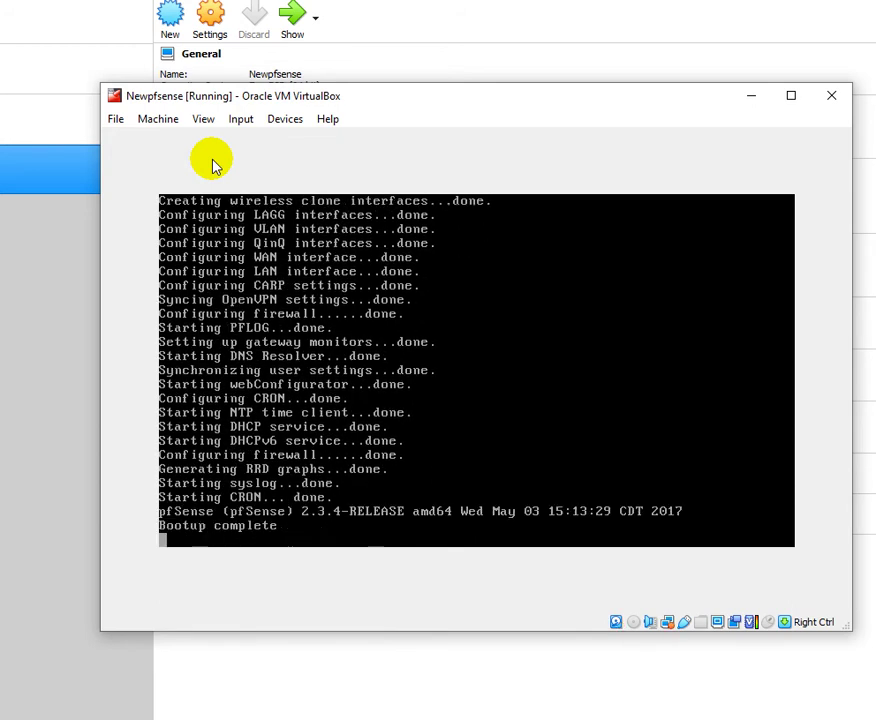
drag(394, 102, 370, 90)
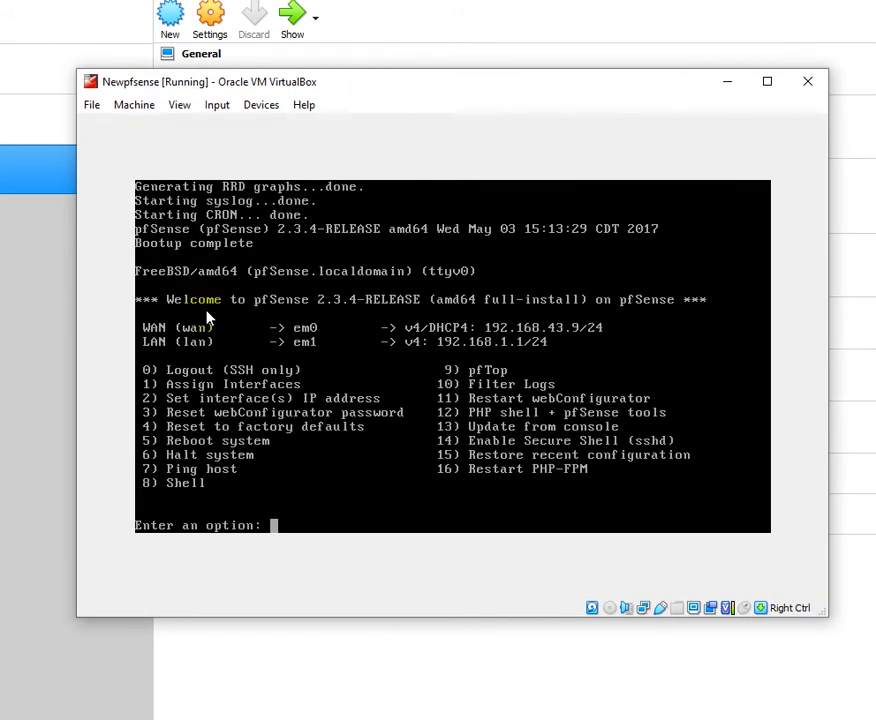
click(244, 290)
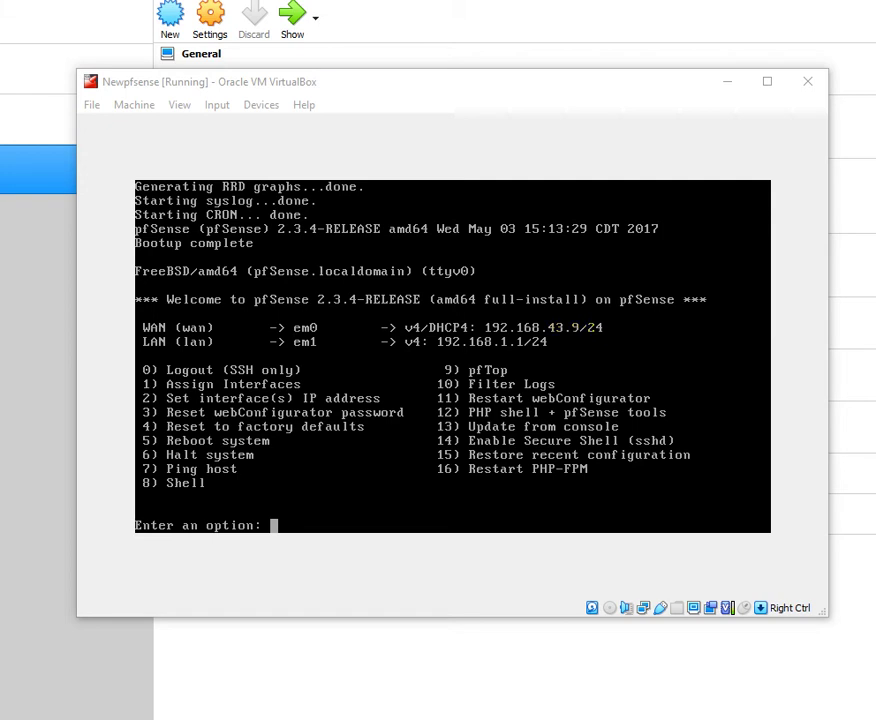
Open Command Prompt on the host and move its window fully into view.
key(super)
key(super)
key(super)
text(cmd)
key(Return)
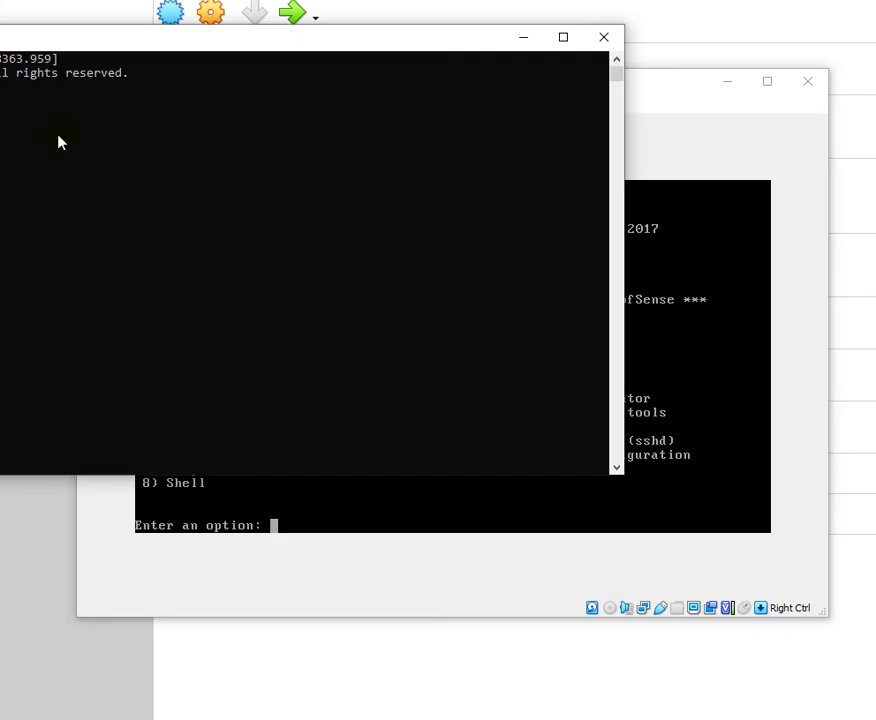
drag(129, 35, 428, 97)
Run ipconfig to read the host's Wi-Fi network settings, then minimize Command Prompt.
text(ipconfi)
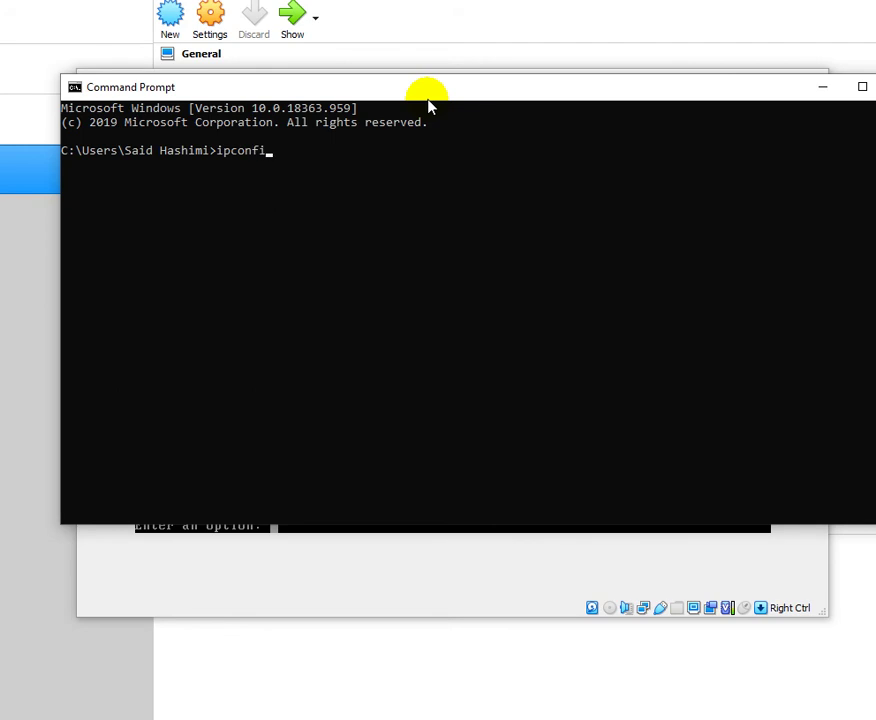
text(g)
key(Return)
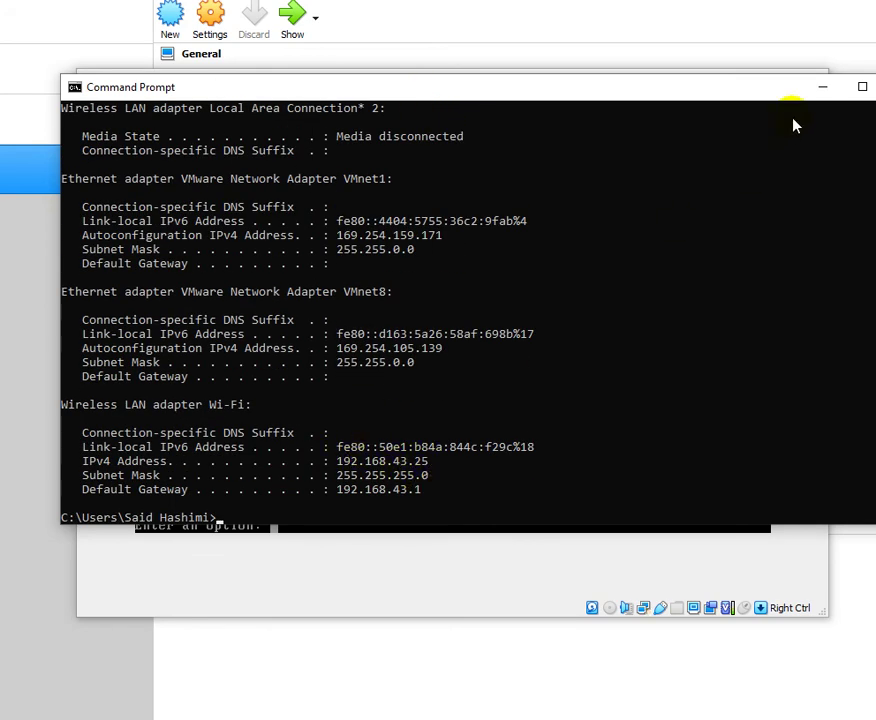
click(821, 87)
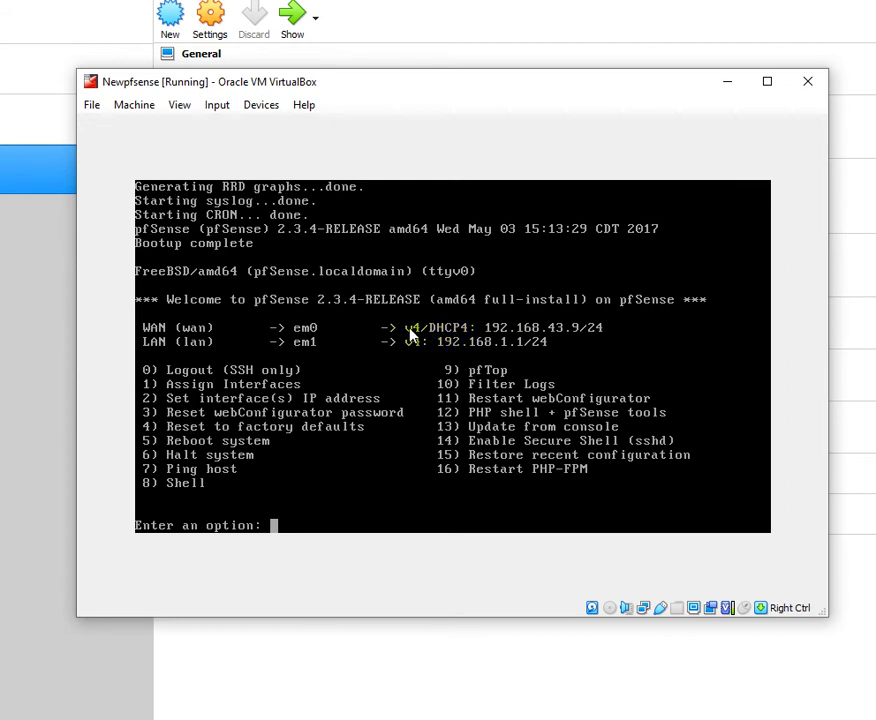
Start Set interface(s) IP address (option 2) in the pfSense console and choose the WAN interface (1).
click(513, 330)
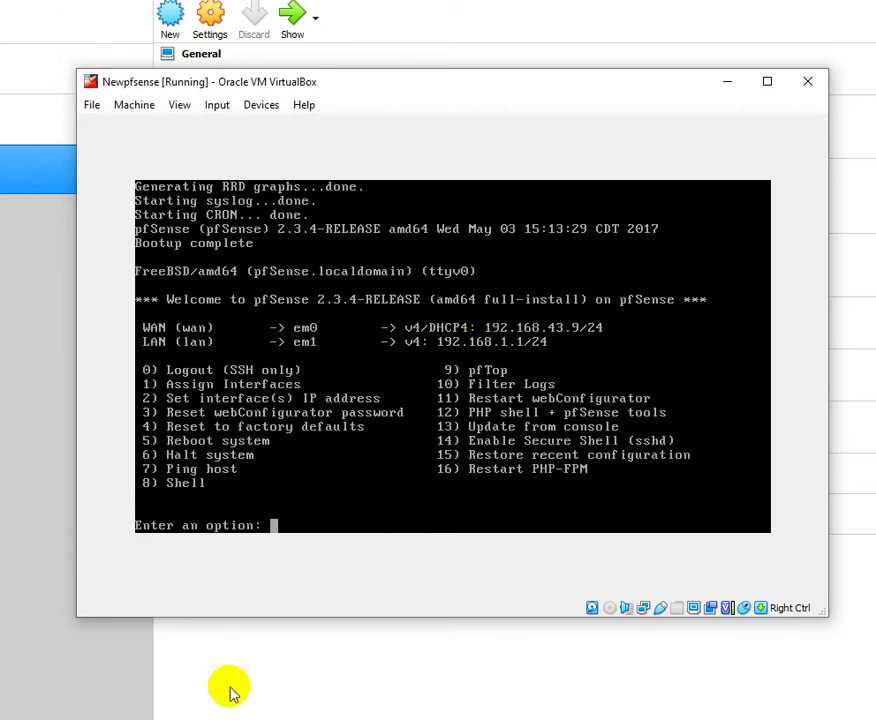
click(514, 332)
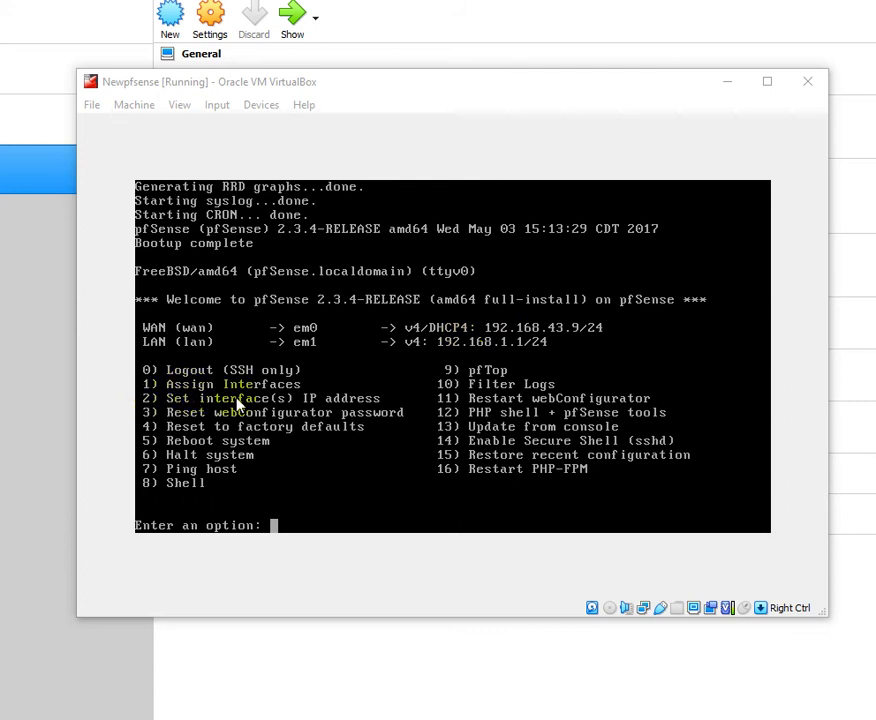
click(318, 488)
text(2)
key(Return)
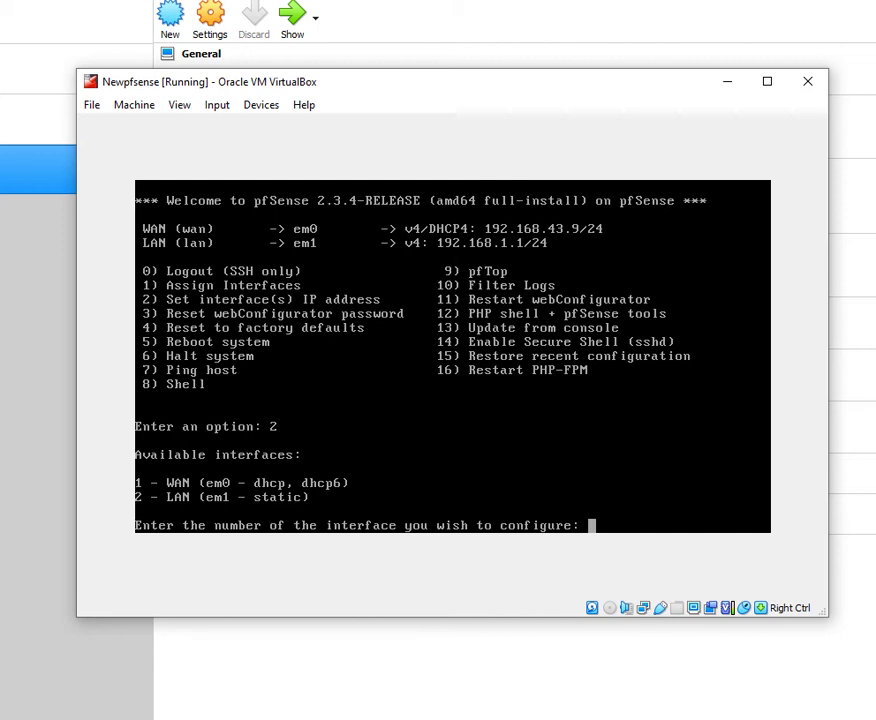
text(1)
key(Return)
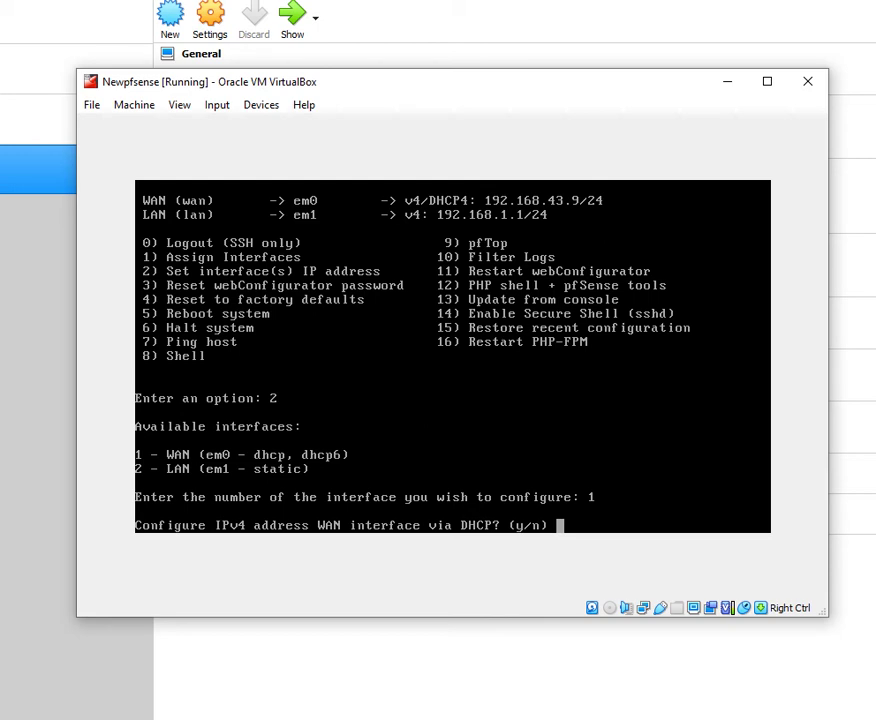
Decline DHCP for the WAN interface and set its IPv4 address to 192.168.43.10.
text(n)
key(Return)
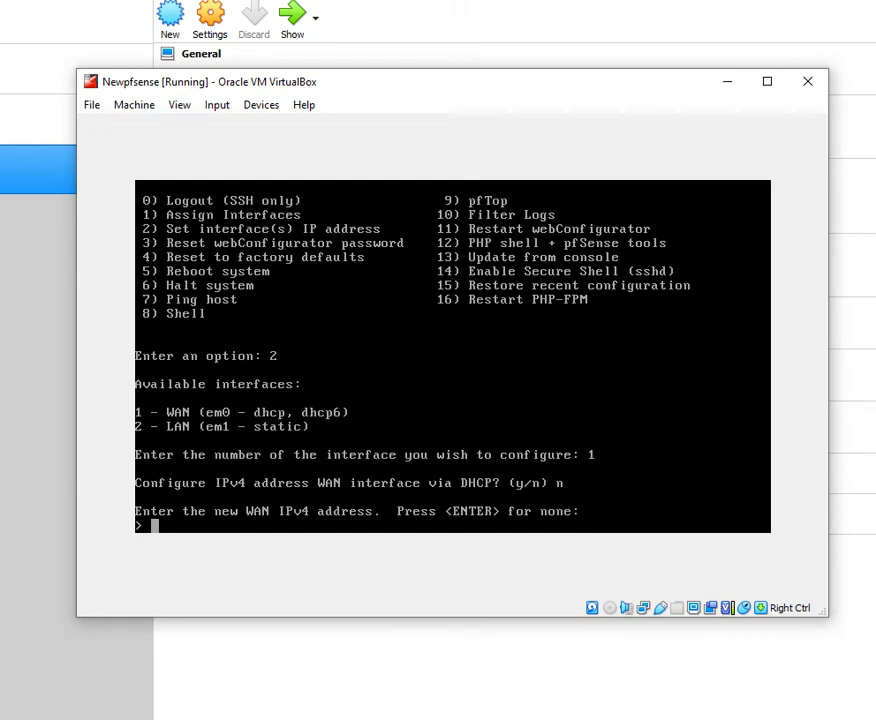
text(192.168)
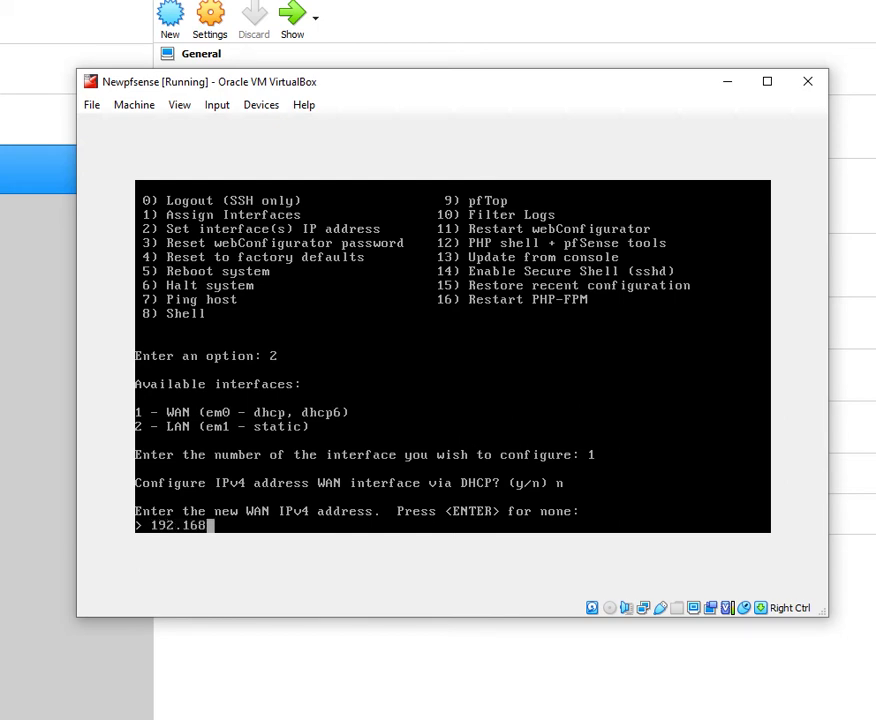
text(.43.10)
key(Return)
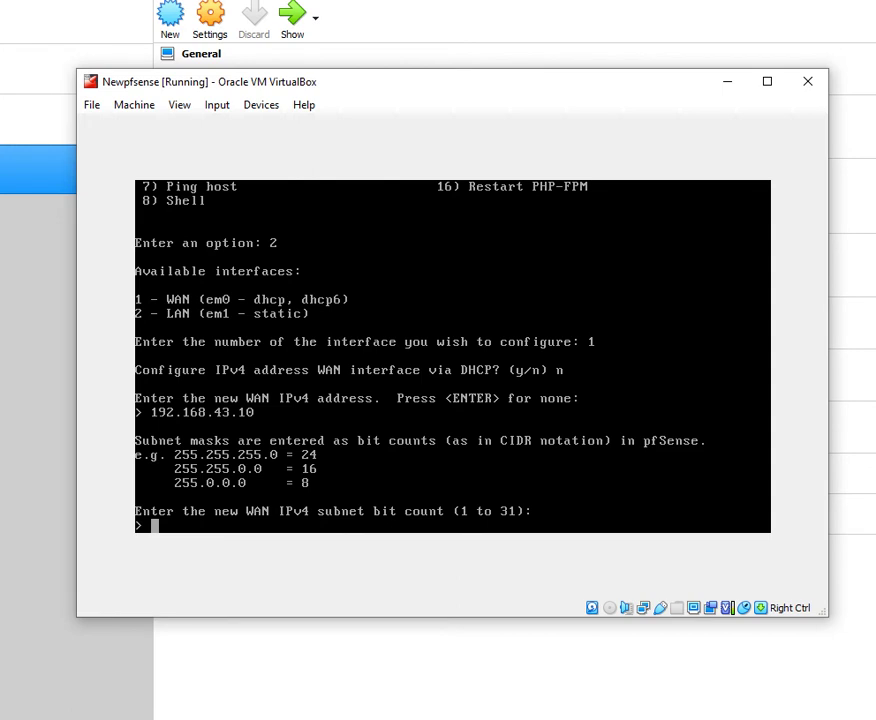
Set the WAN IPv4 subnet bit count to 24 and enter 192.168.1.1 at the upstream gateway prompt without submitting it.
text(24)
key(Return)
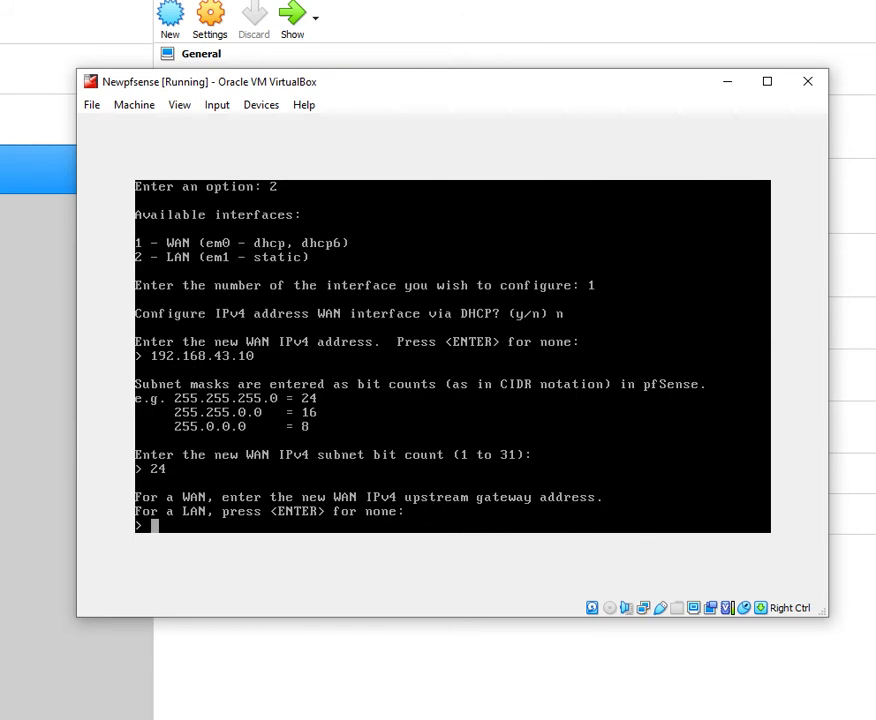
text(192.168)
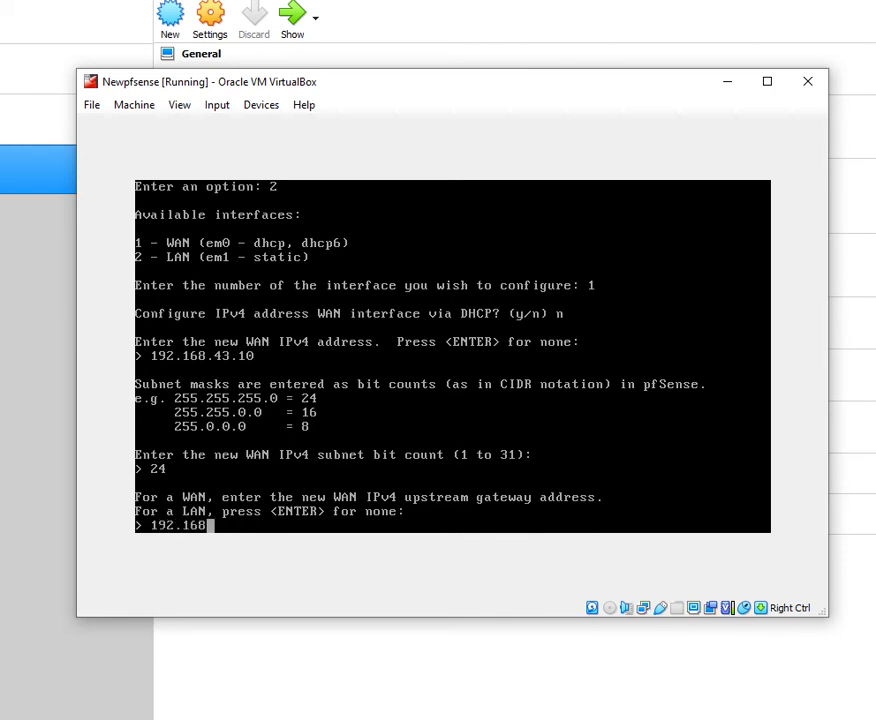
text(.1.1)
Switch to the host's Command Prompt to check the Wi-Fi adapter's default gateway, then minimize it again.
right_click(322, 502)
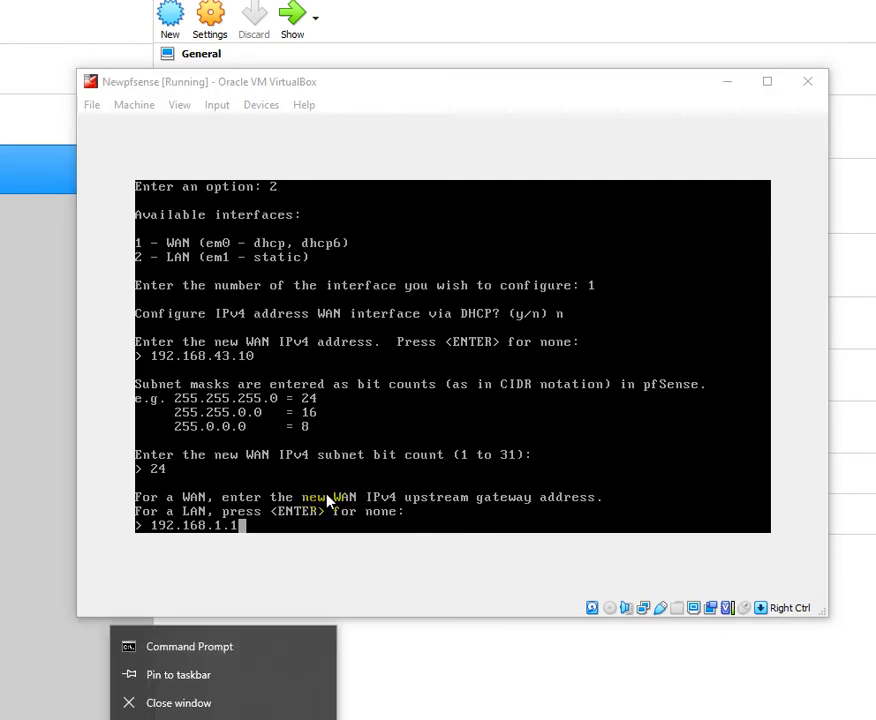
click(221, 719)
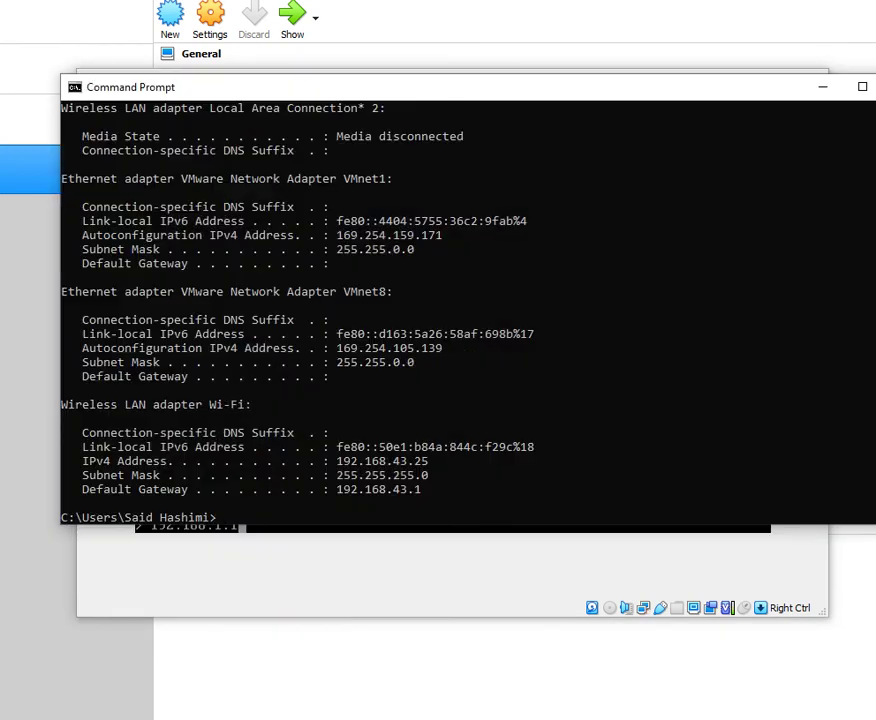
click(362, 508)
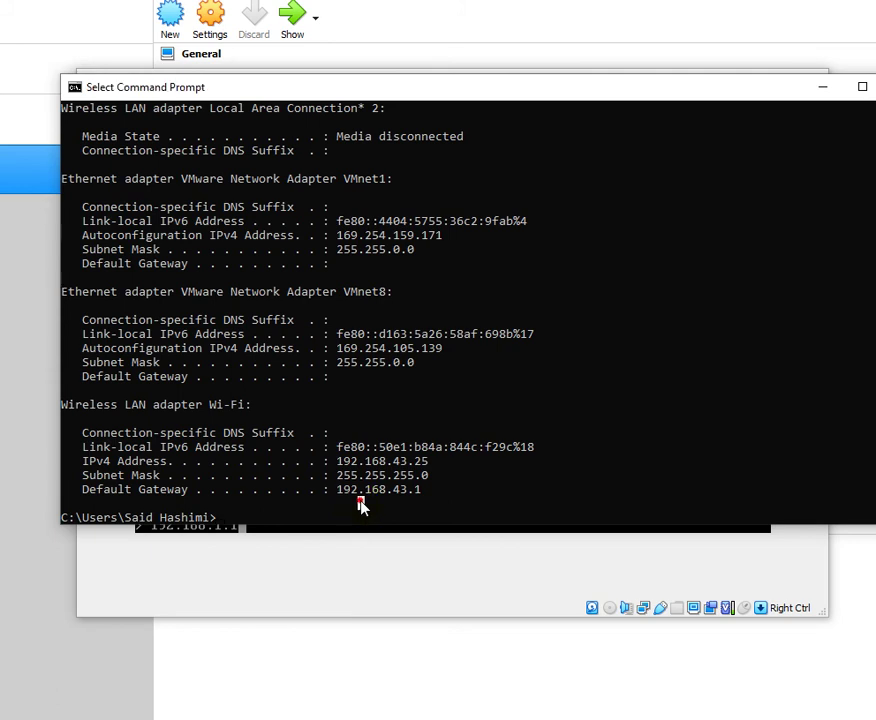
click(326, 490)
click(822, 87)
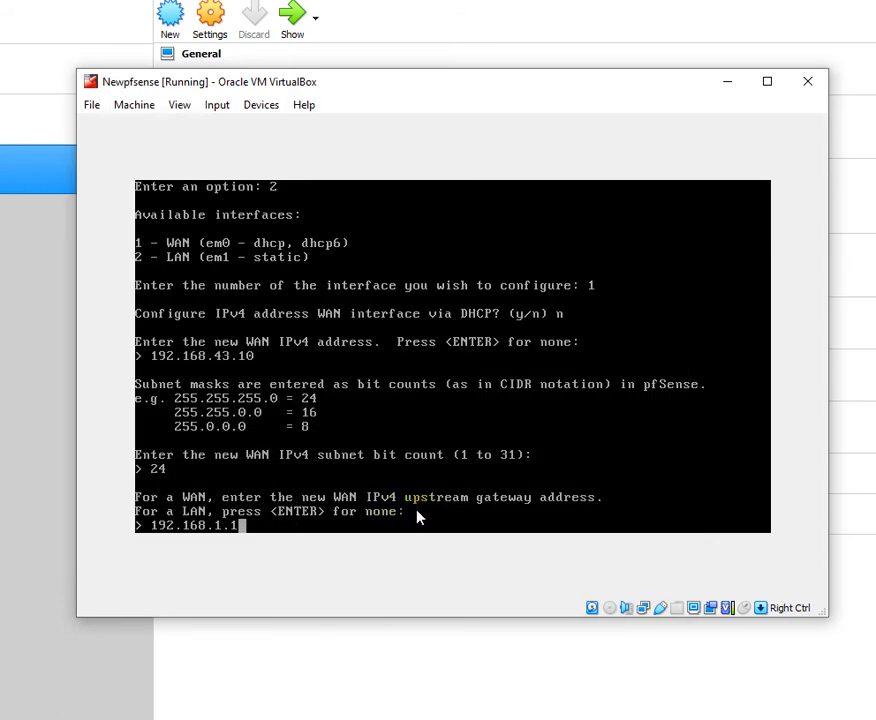
Replace the pending WAN upstream gateway entry with 192.168.43.1 and submit it in the pfSense console.
click(455, 463)
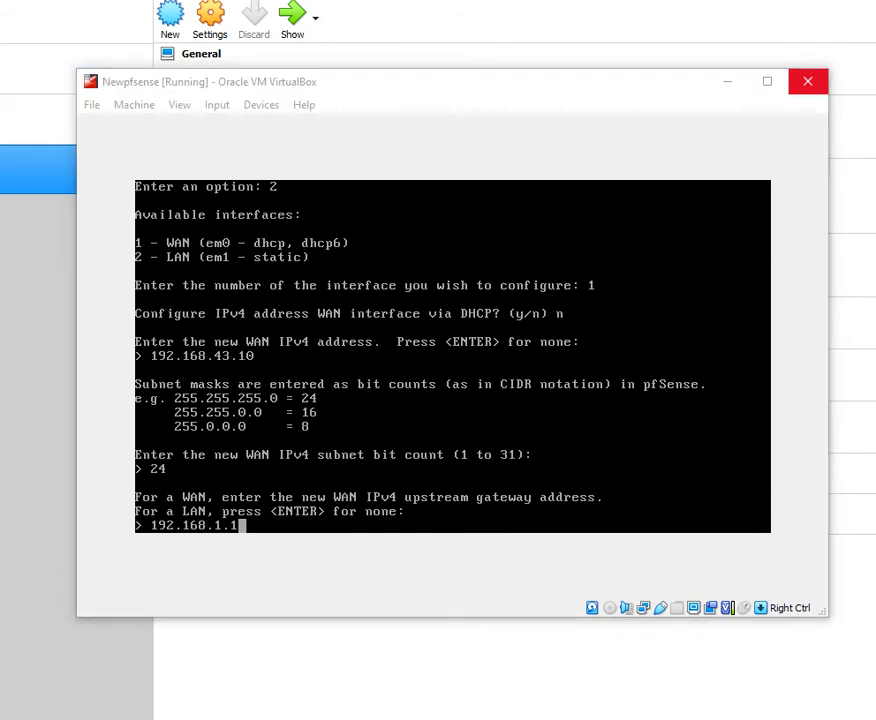
click(491, 524)
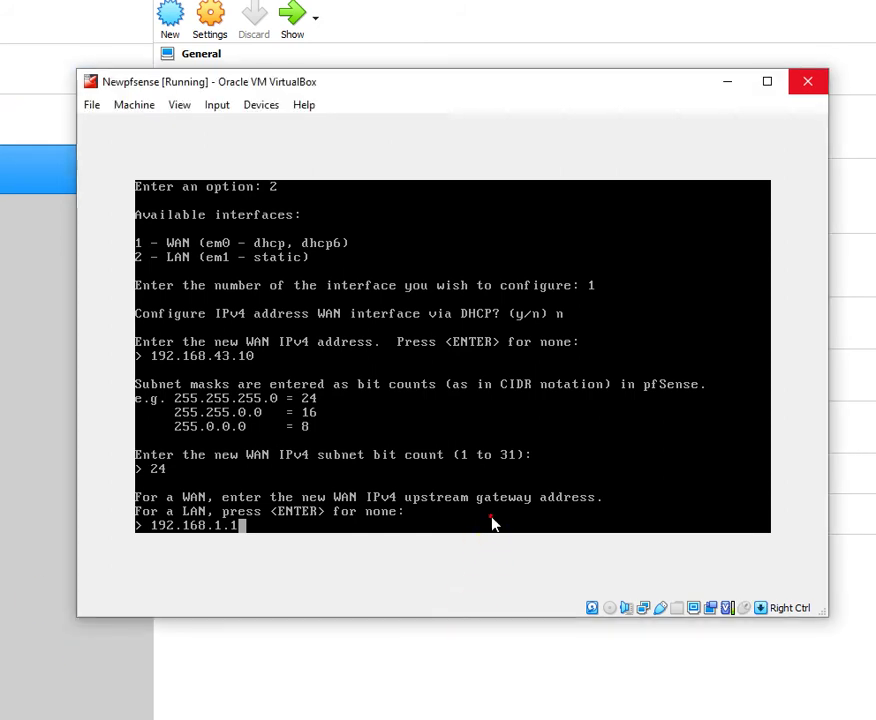
key(BackSpace)
key(BackSpace)
key(BackSpace)
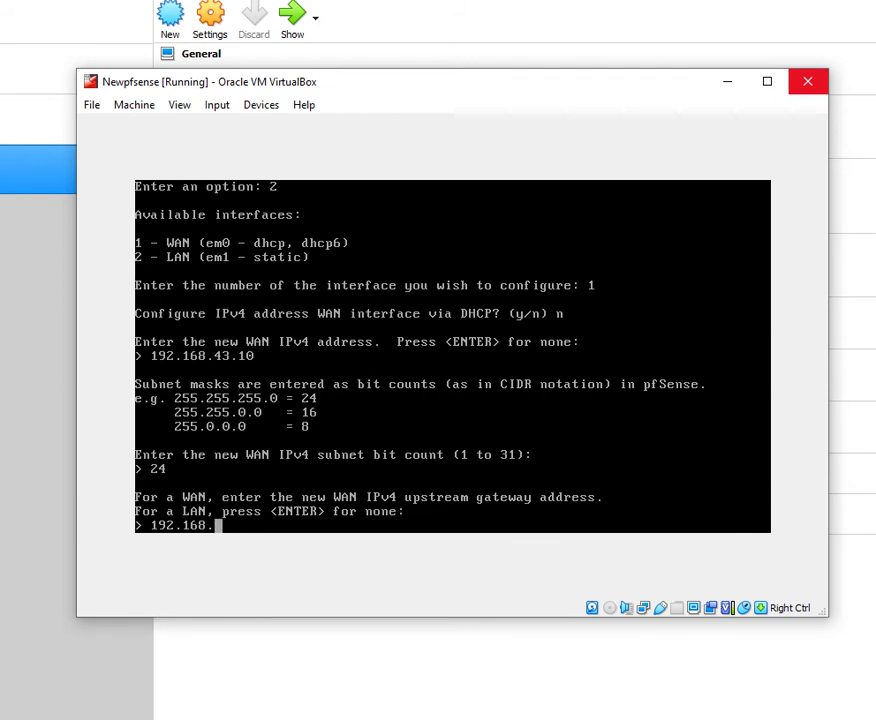
text(43.1)
key(Return)
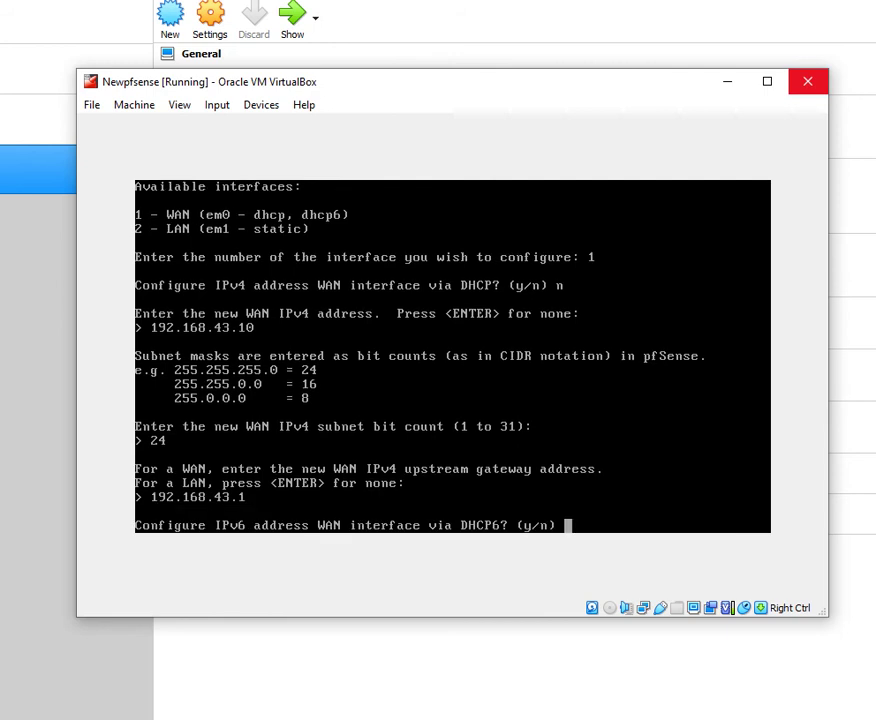
Decline DHCP6 for the WAN interface and leave its IPv6 address empty.
text(n)
key(Return)
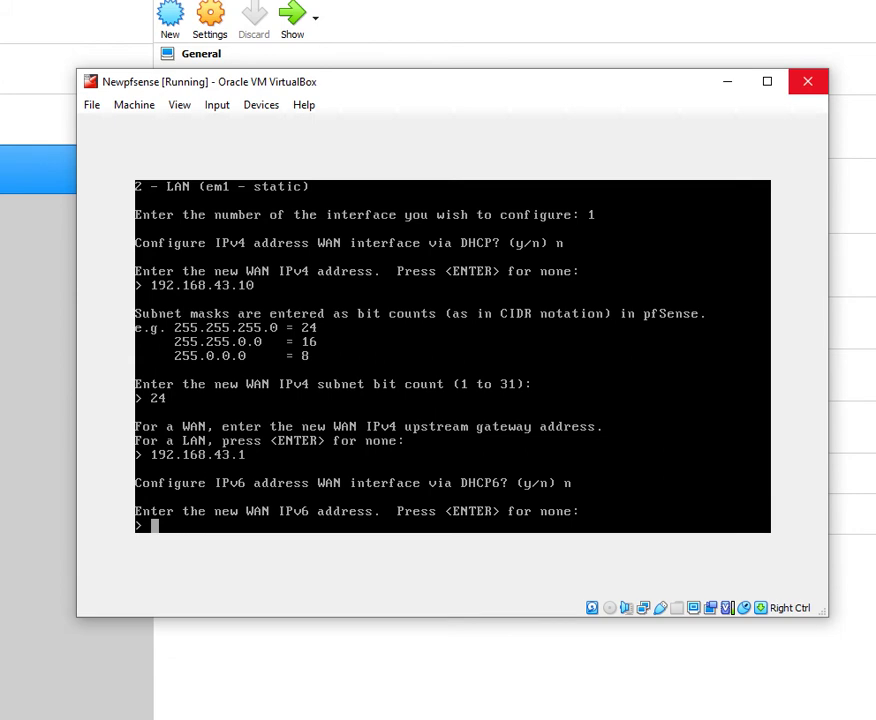
key(Return)
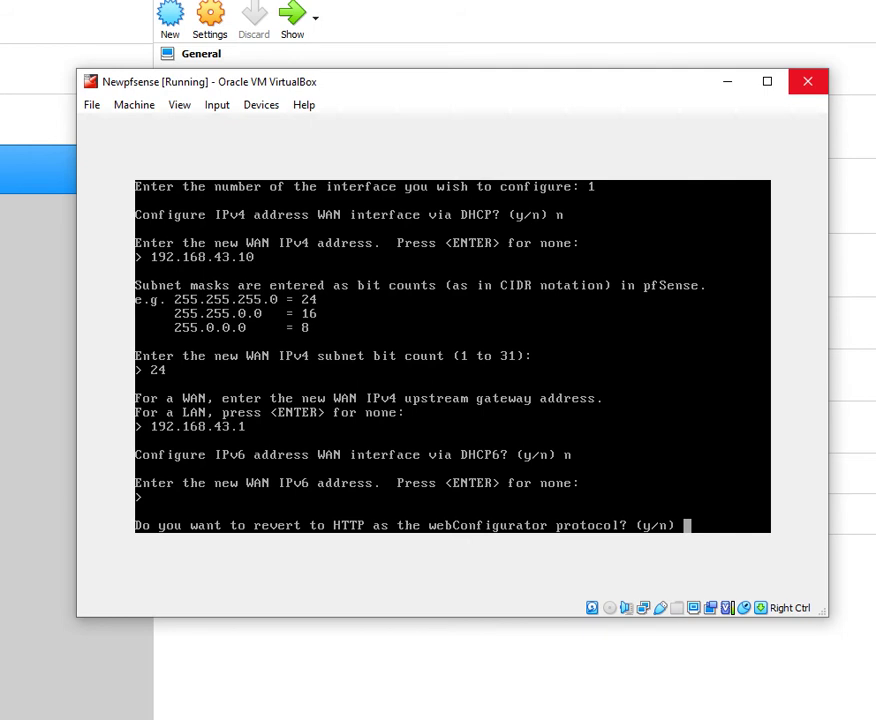
Decline reverting the webConfigurator to HTTP, save the WAN settings and return to the console menu.
text(n)
key(Return)
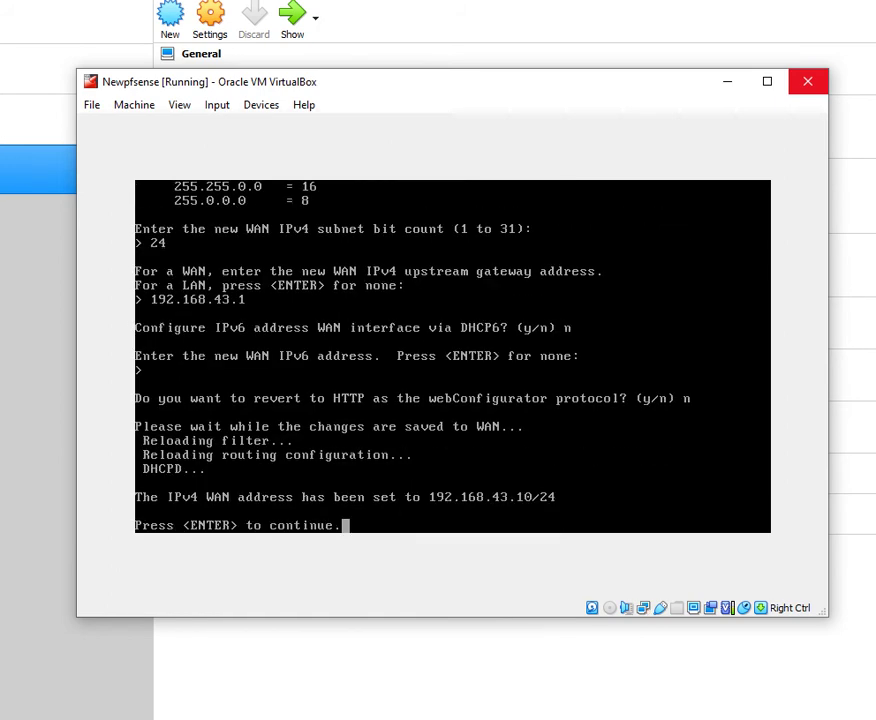
key(Return)
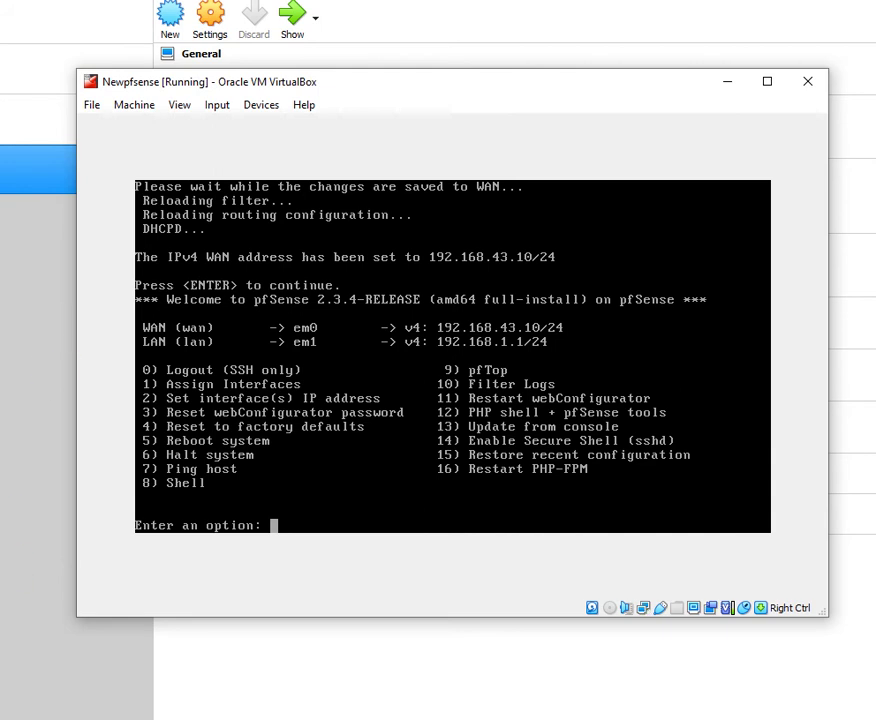
key(Control_R)
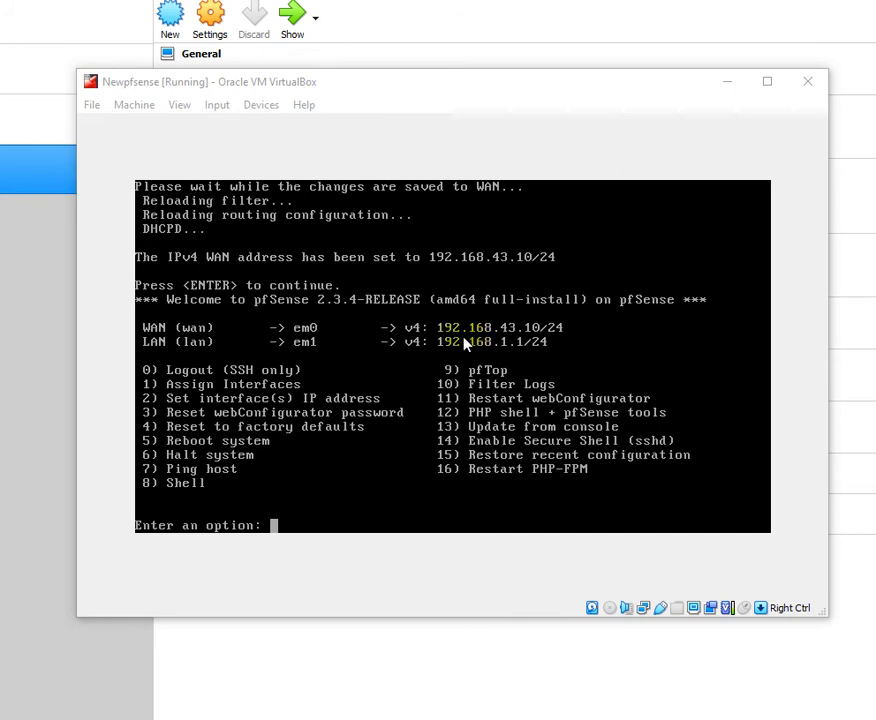
Start Set interface(s) IP address (option 2) again and choose the LAN interface (2).
click(551, 369)
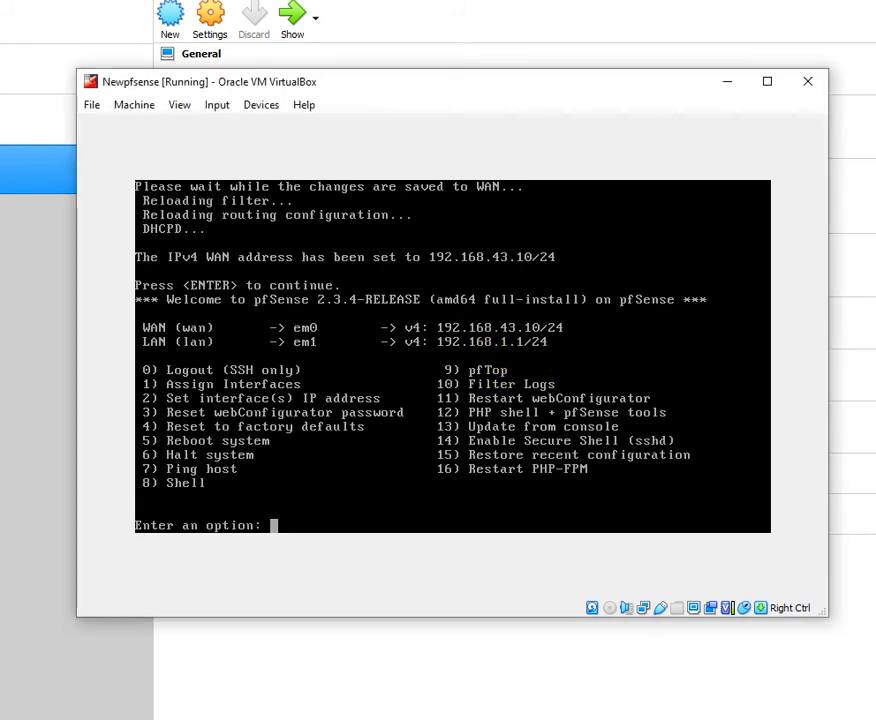
text(2)
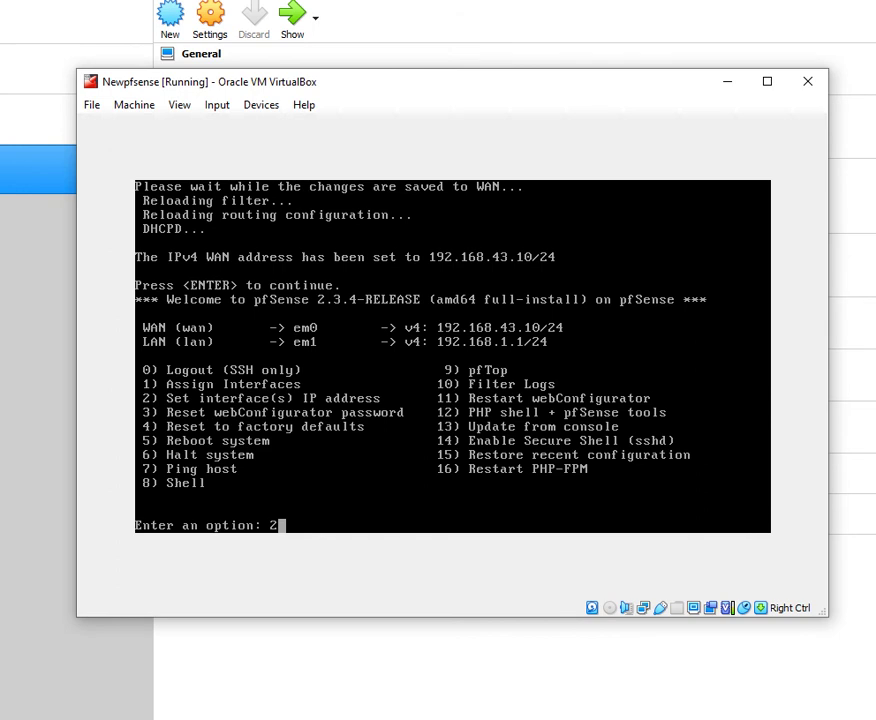
key(Return)
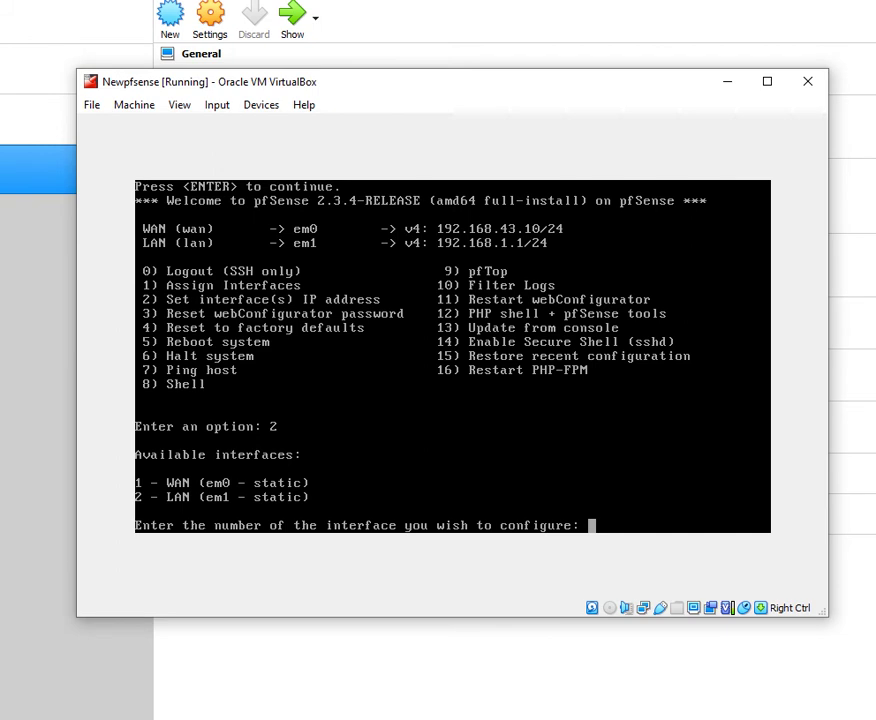
text(2)
key(Return)
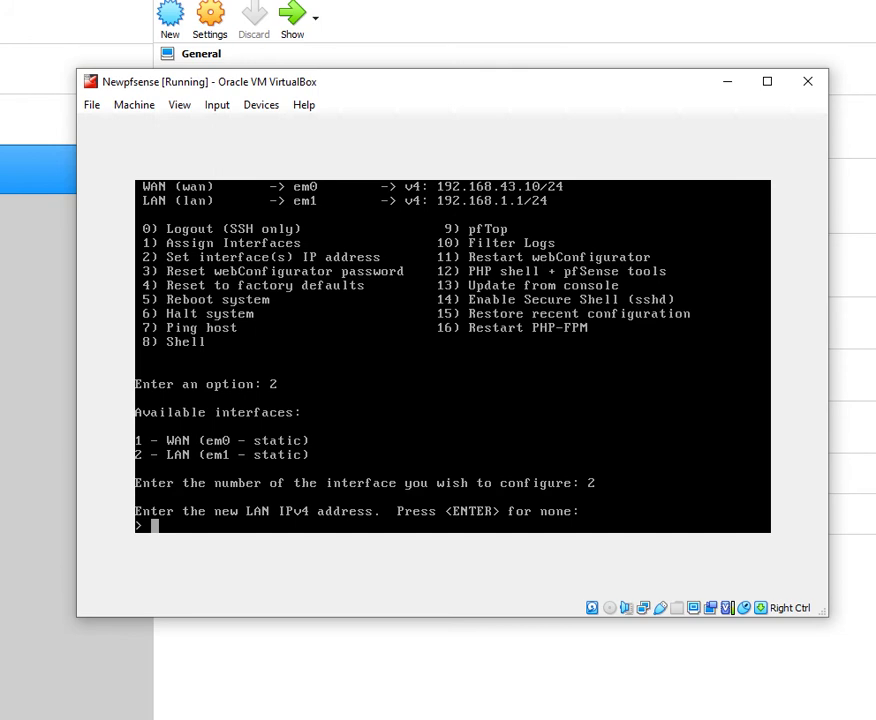
Set the LAN IPv4 address to 192.168.50.1 with subnet bit count 24, leaving the upstream gateway and IPv6 address empty.
text(192.168.50)
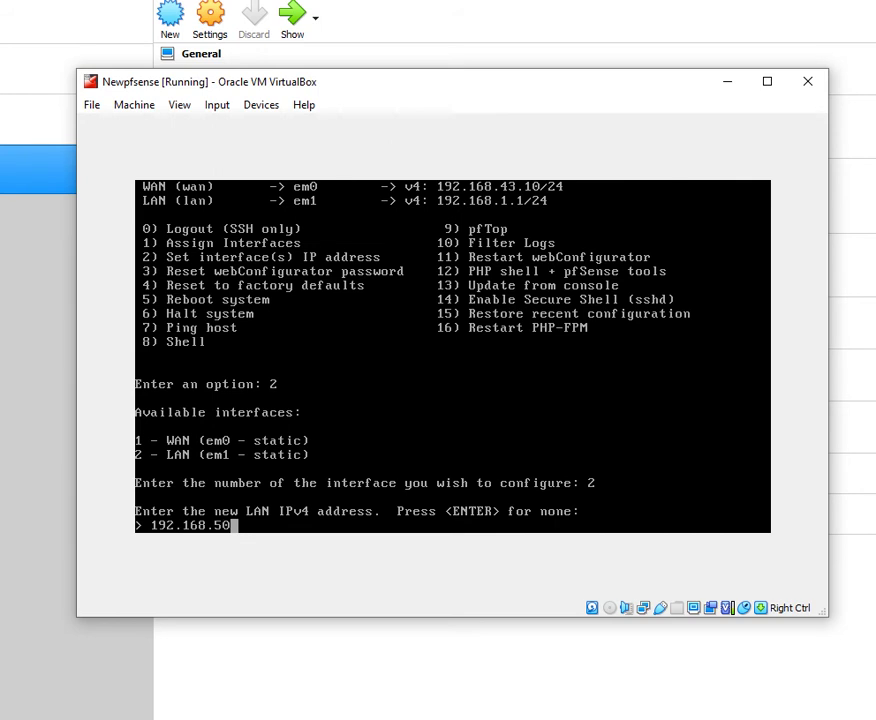
text(.1)
key(Return)
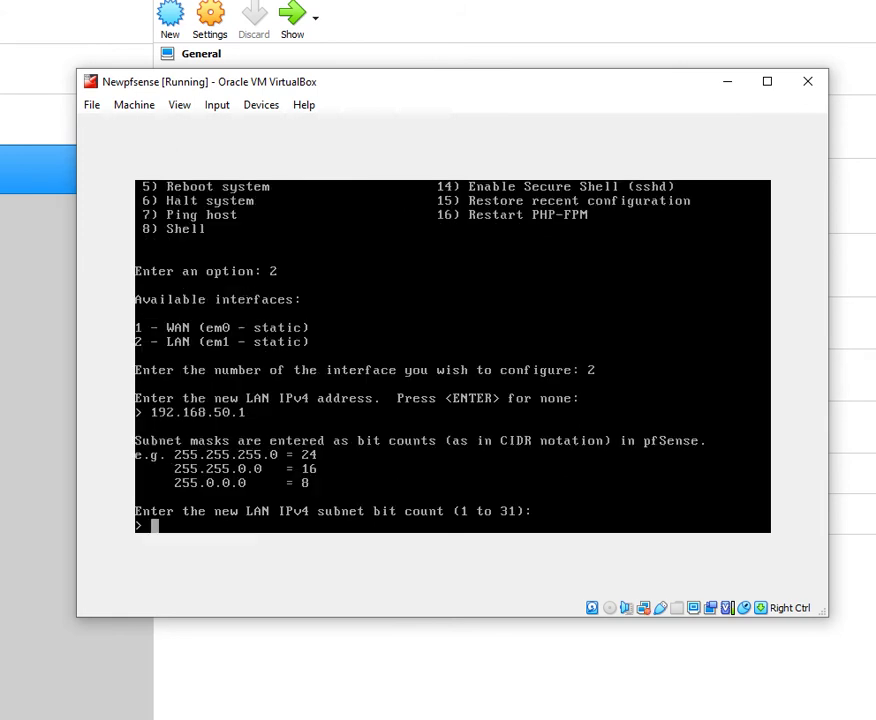
text(24)
key(Return)
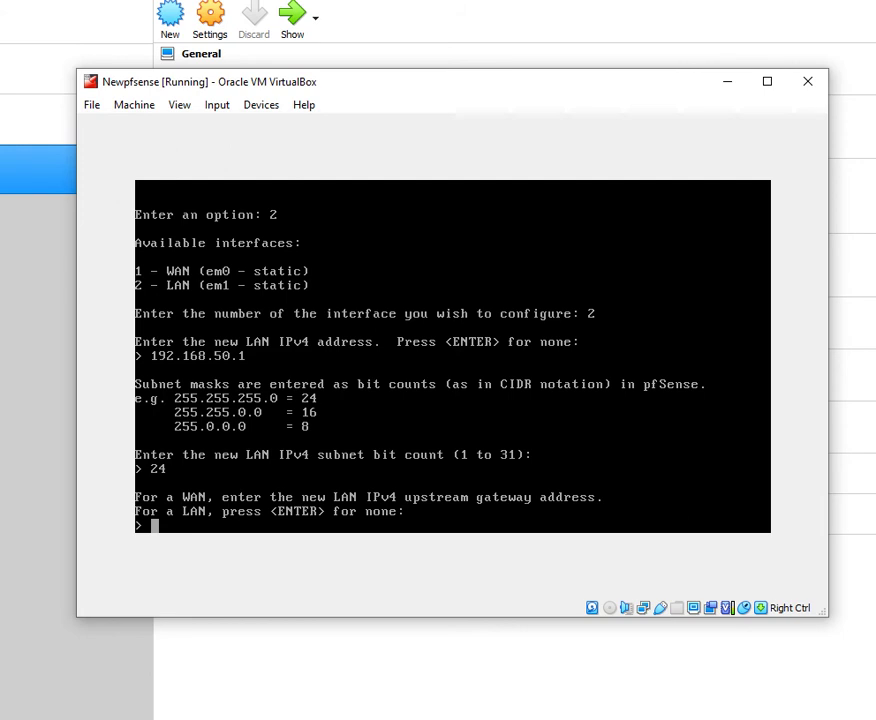
key(Return)
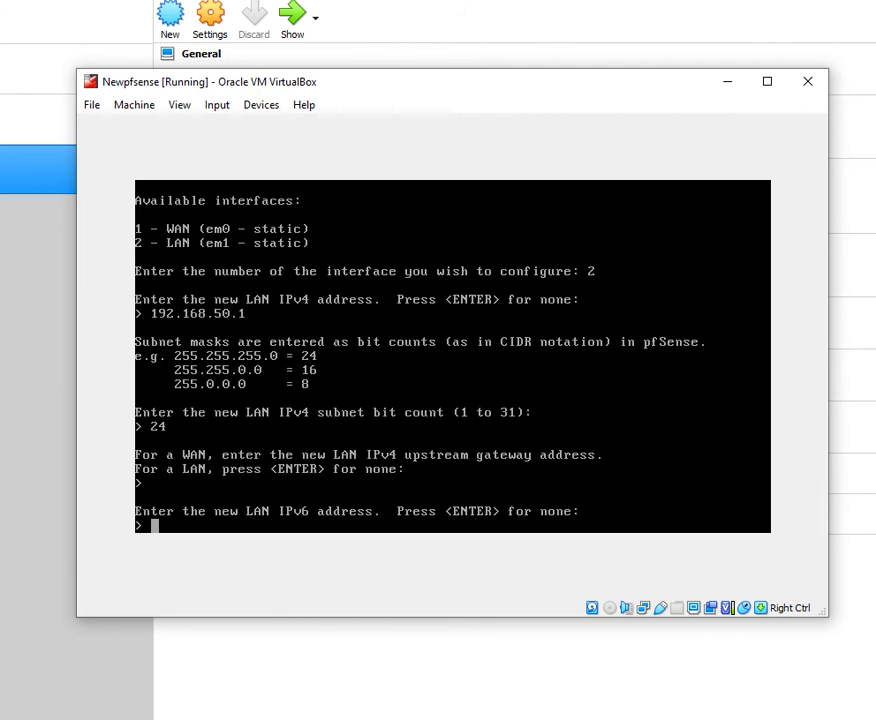
key(Return)
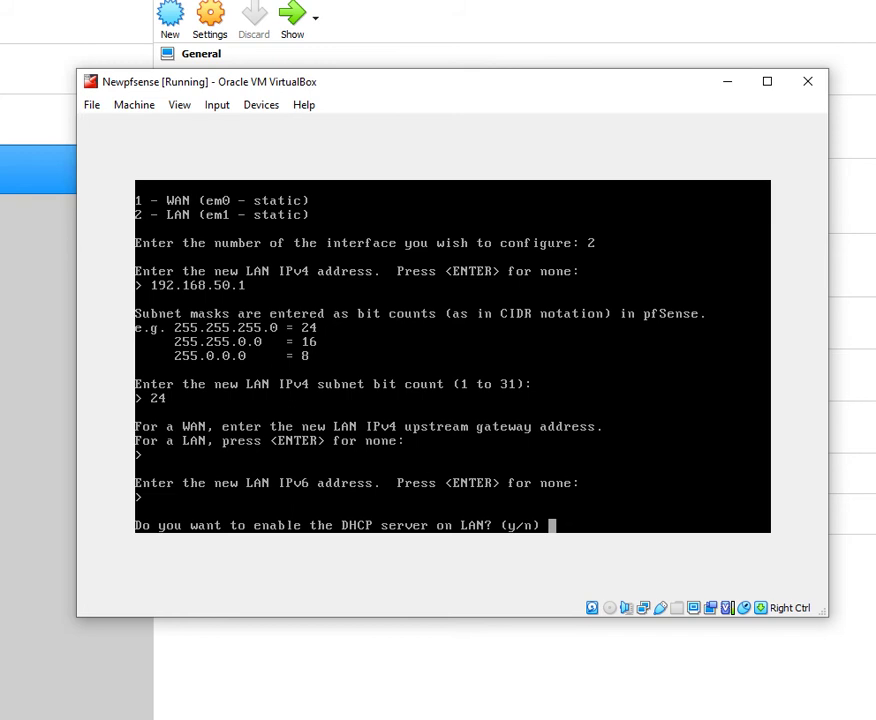
Enable the DHCP server on LAN with the client address range 192.168.50.100 to 192.168.50.120.
text(y)
key(Return)
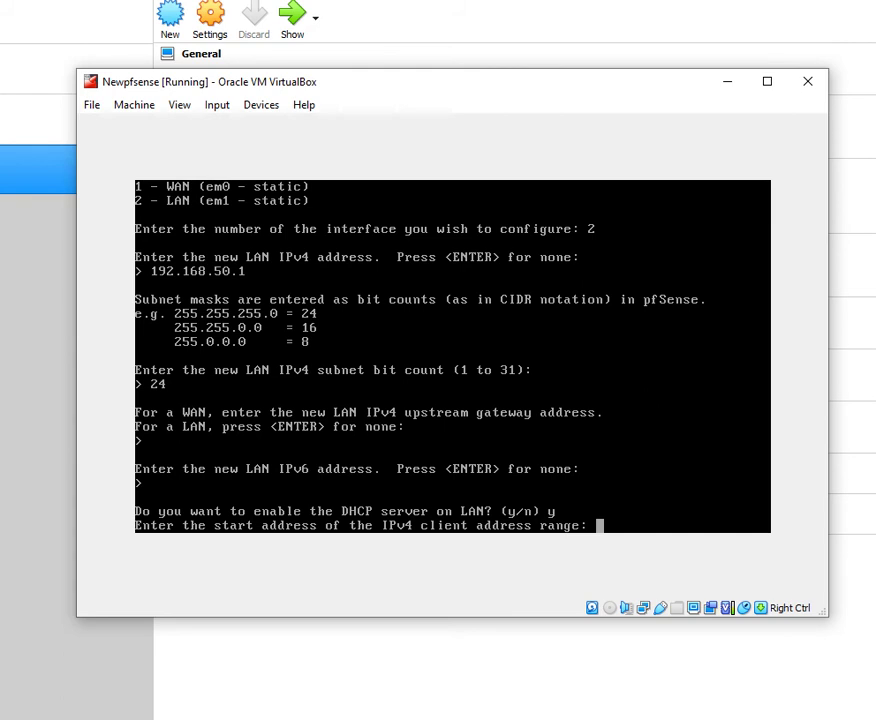
text(192.168.5)
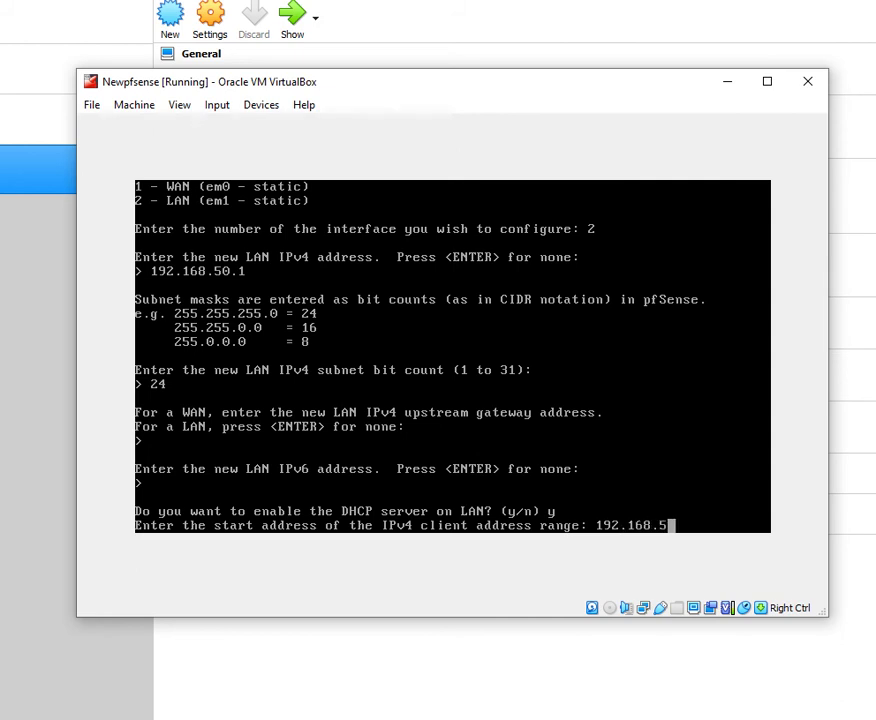
text(0.100)
key(Return)
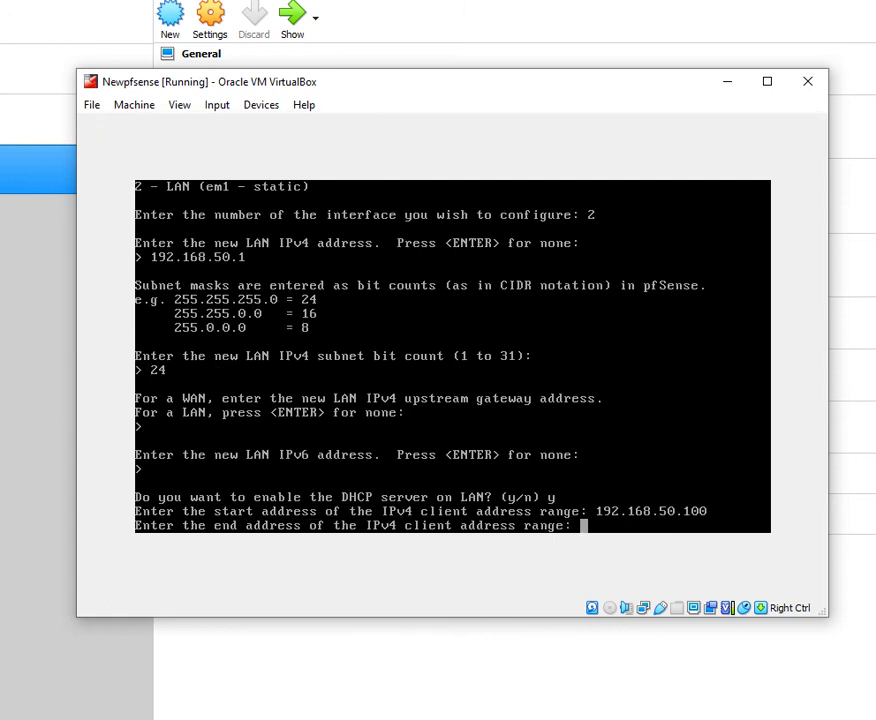
text(192.168.50.150)
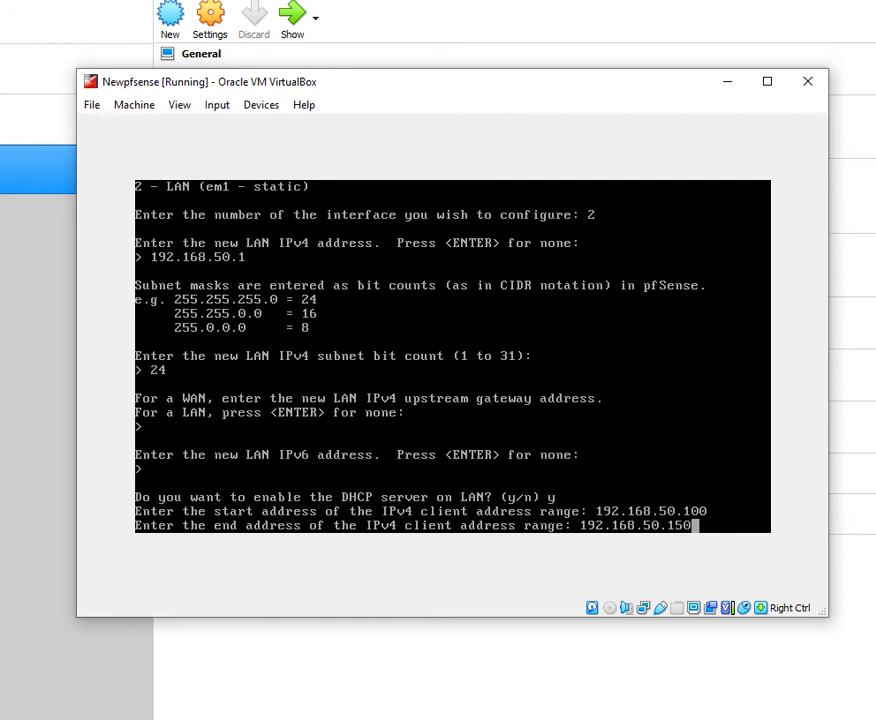
key(BackSpace)
key(BackSpace)
text(20)
key(Return)
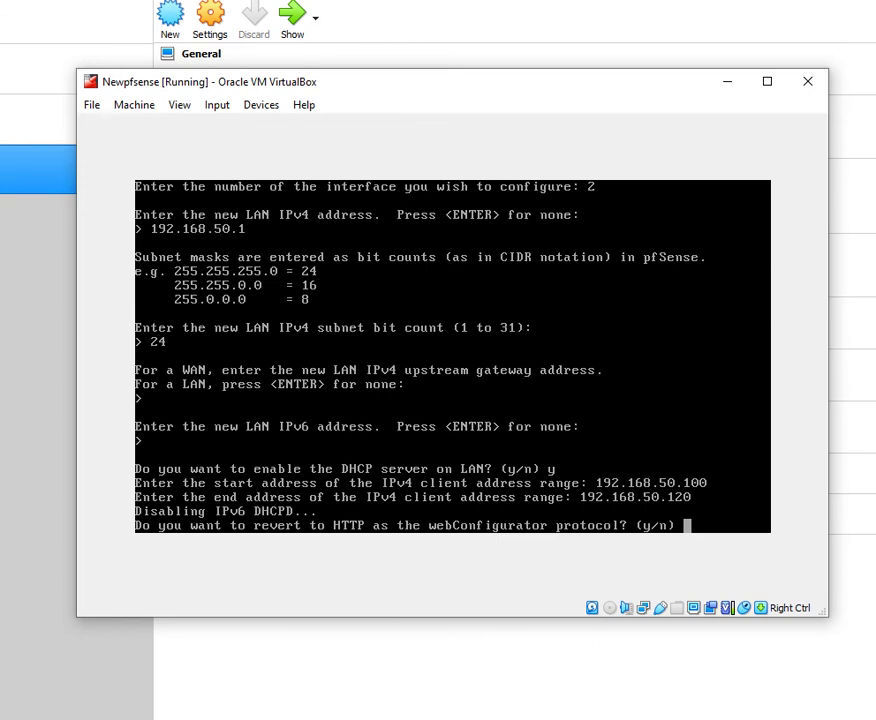
Keep the webConfigurator protocol by declining HTTP, save the LAN settings and return to the console menu.
text(n)
key(Return)
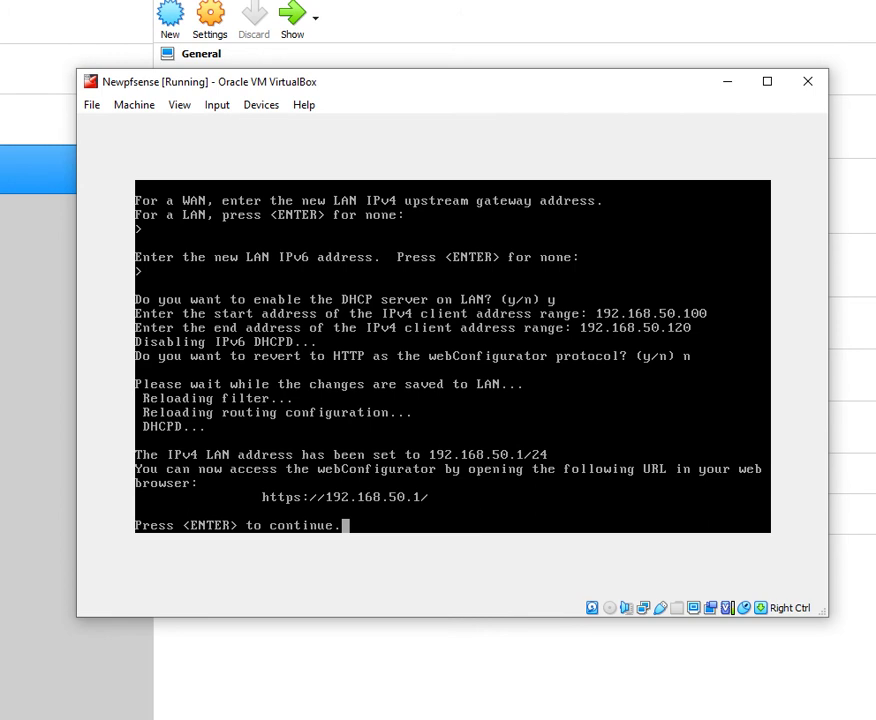
key(Return)
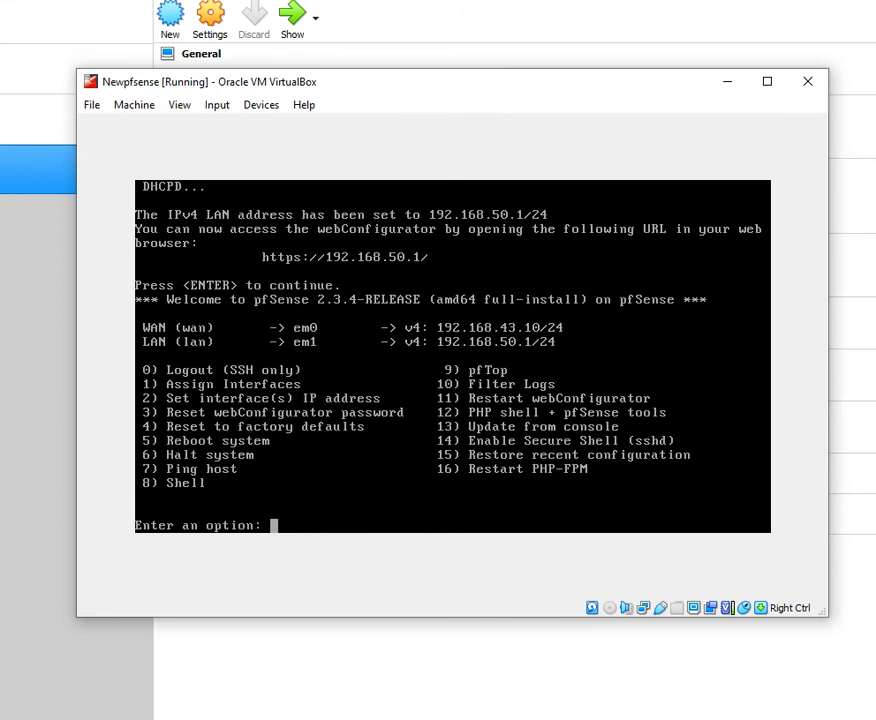
click(418, 543)
key(Control_R)
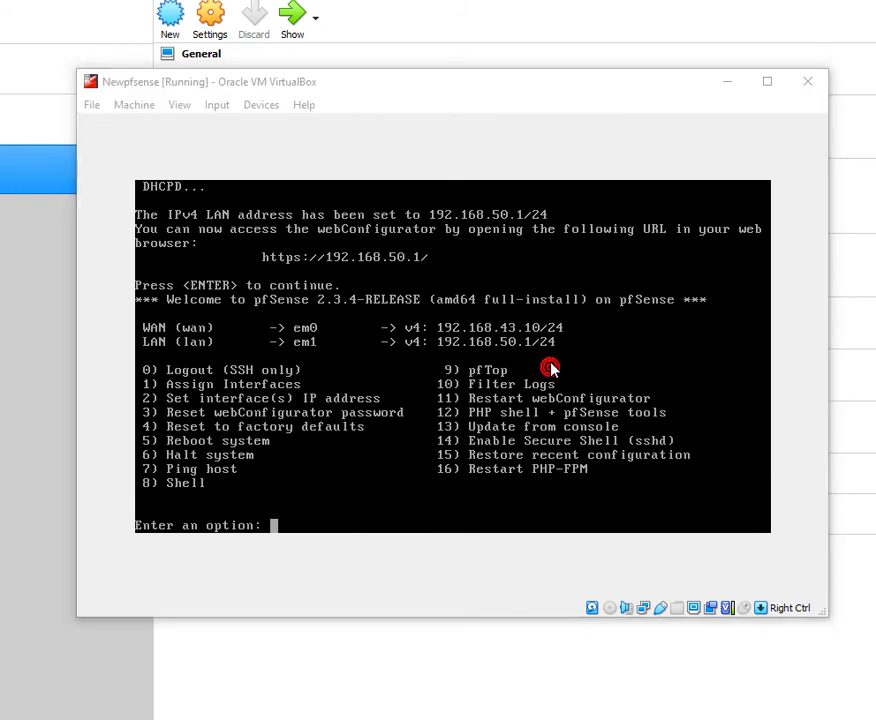
click(396, 455)
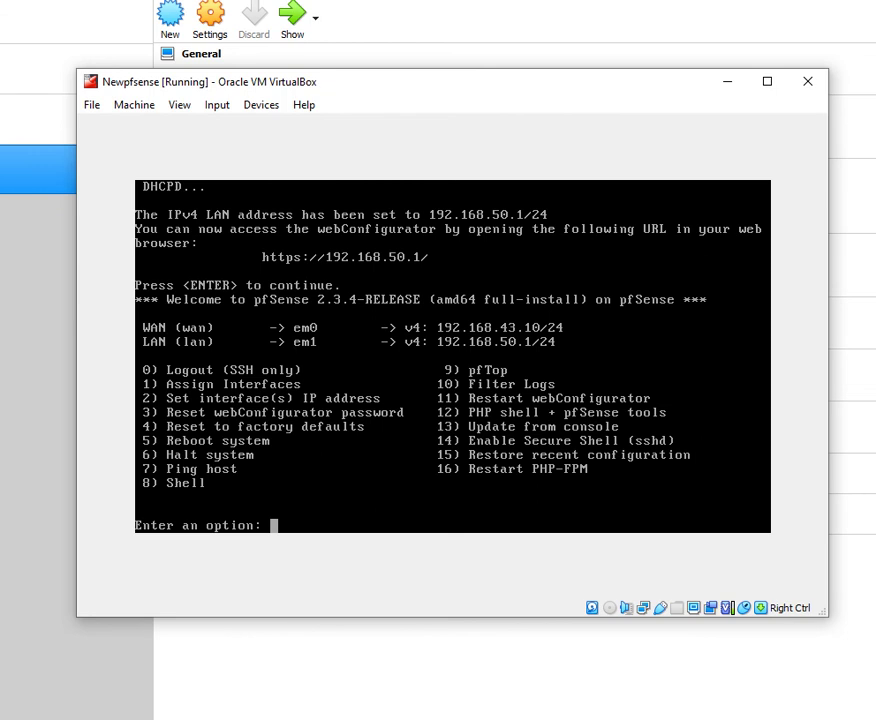
text(7)
key(Return)
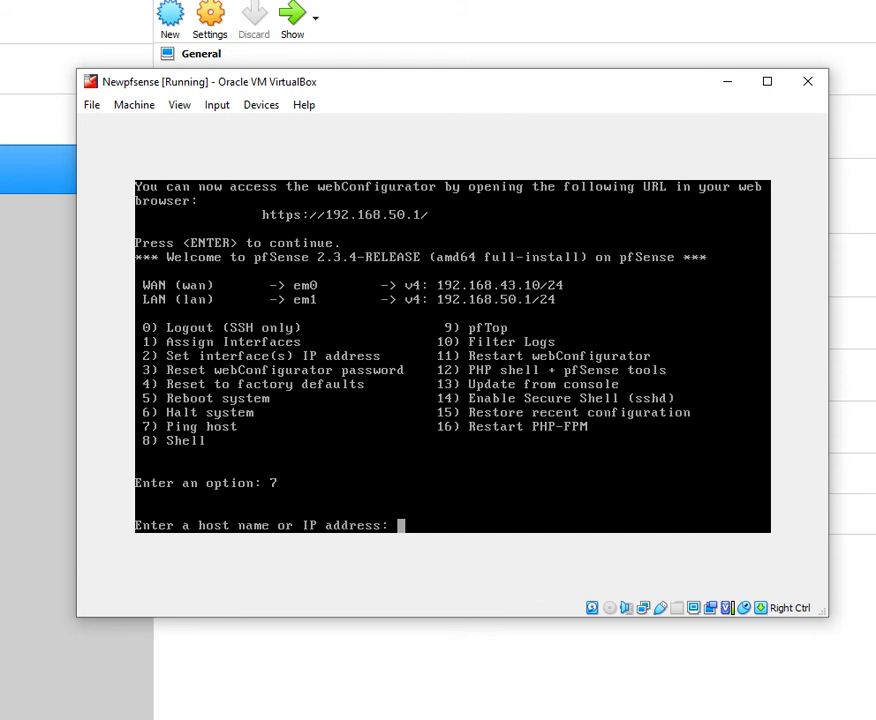
text(www.google.com)
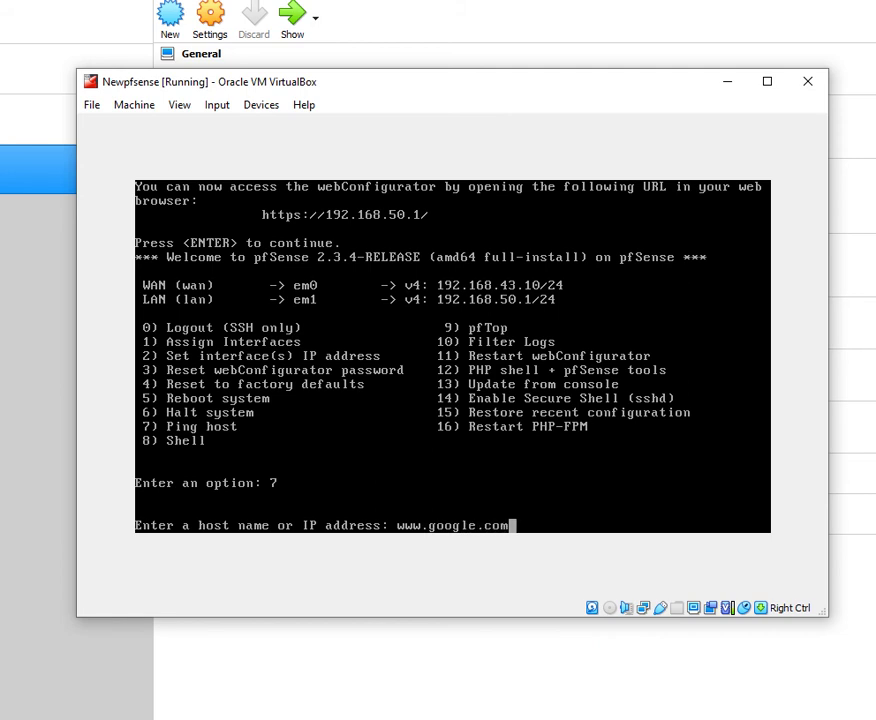
key(Return)
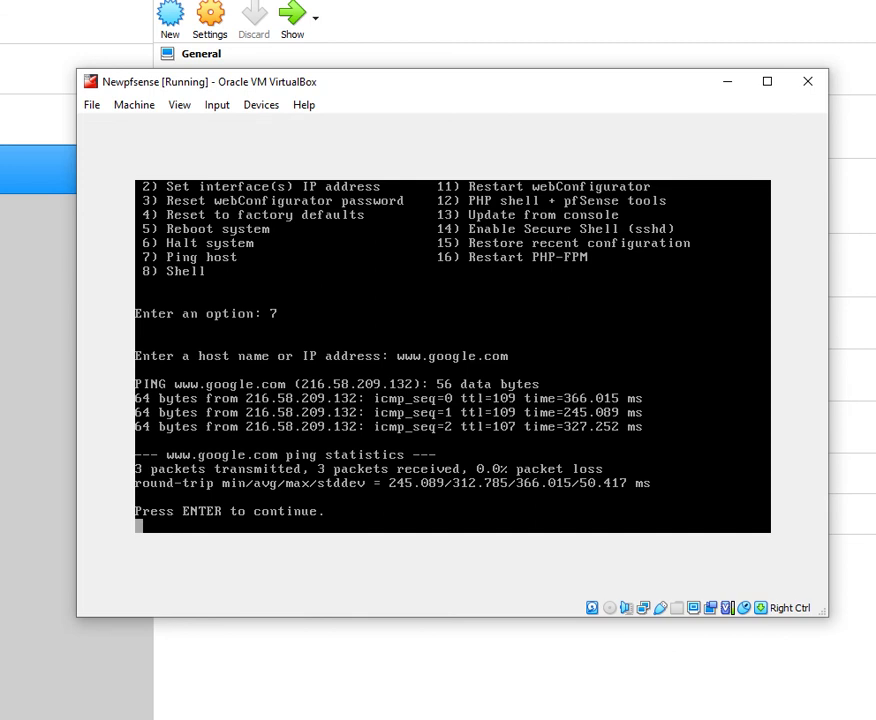
key(Return)
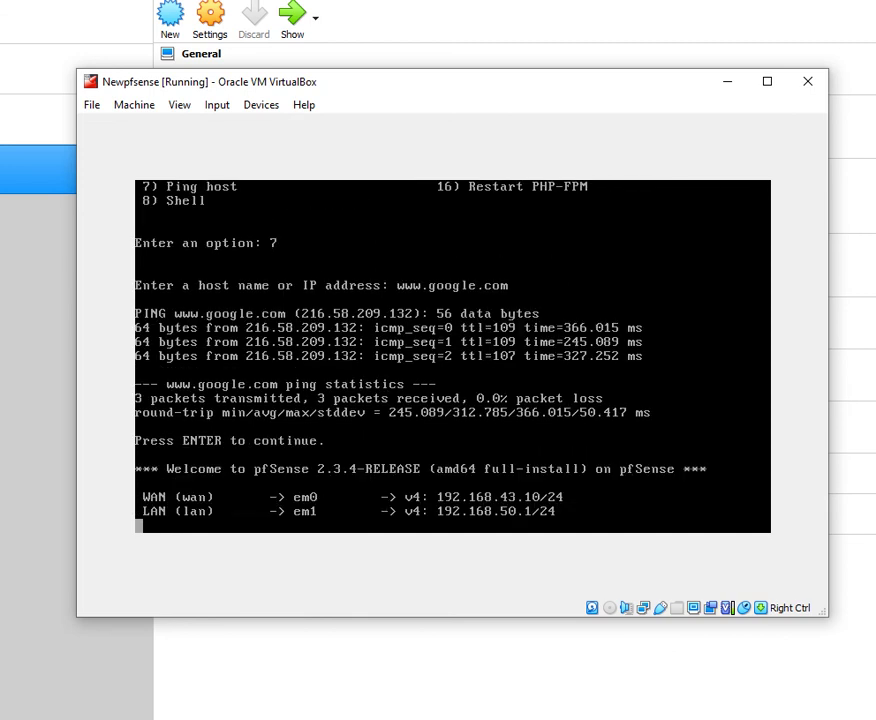
Ping the LAN address 192.168.50.1 with Ping host (option 7) and return to the console menu.
text(7)
key(Return)
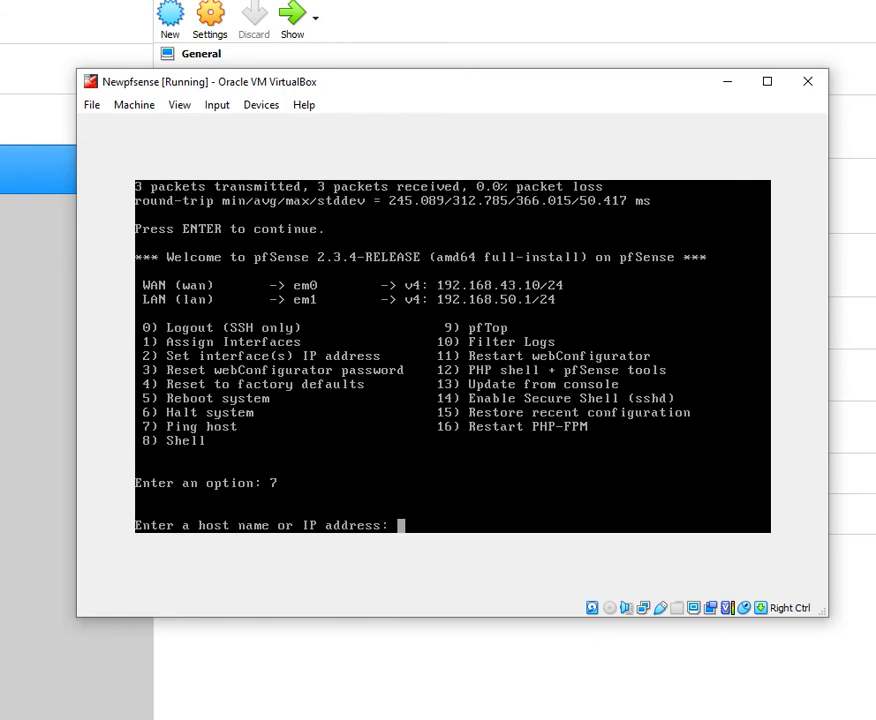
text(192.168.50.1)
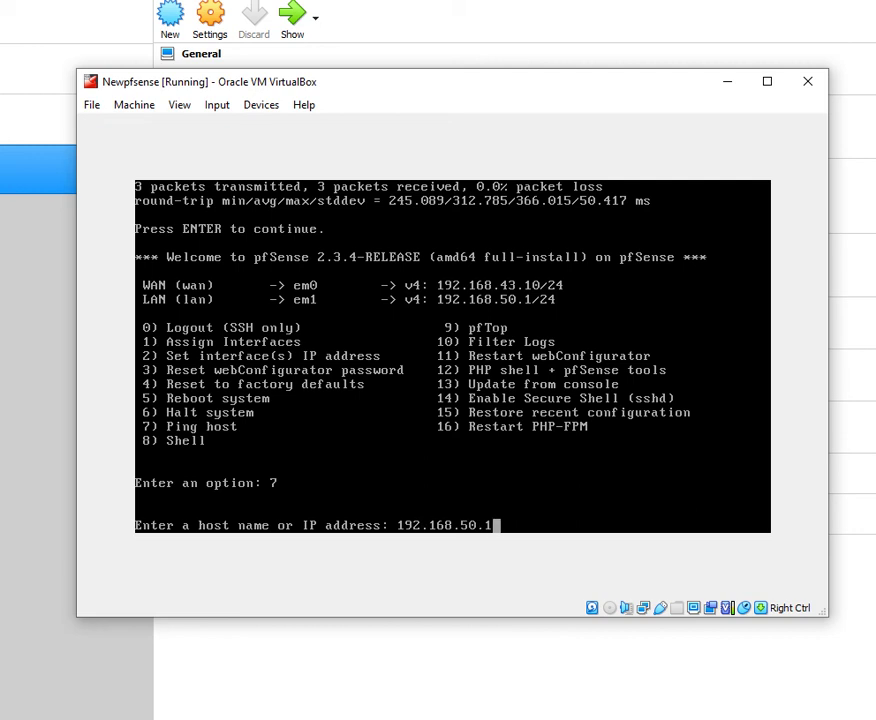
key(Return)
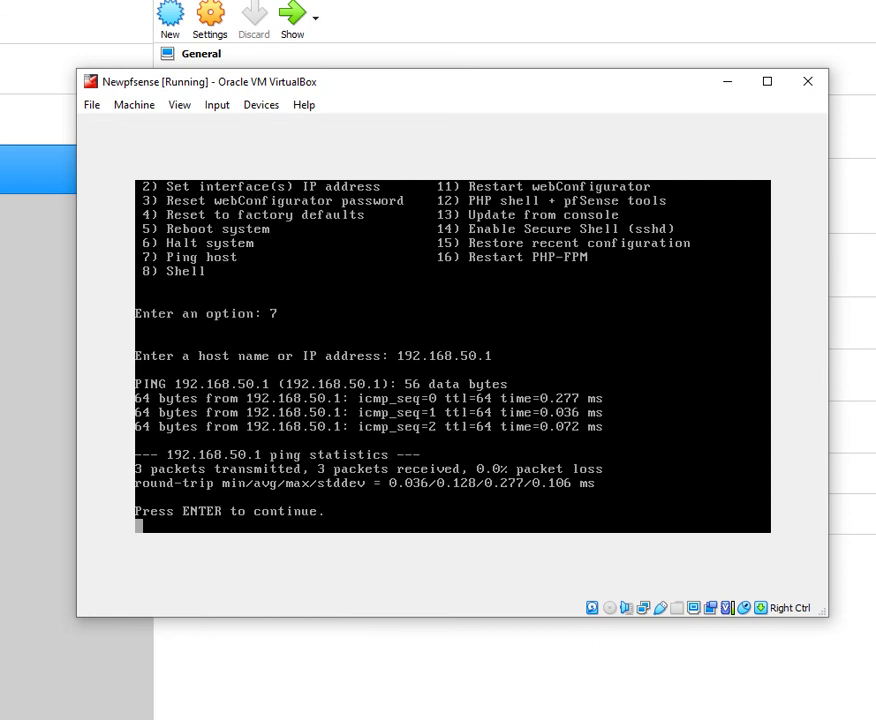
key(Return)
key(Return)
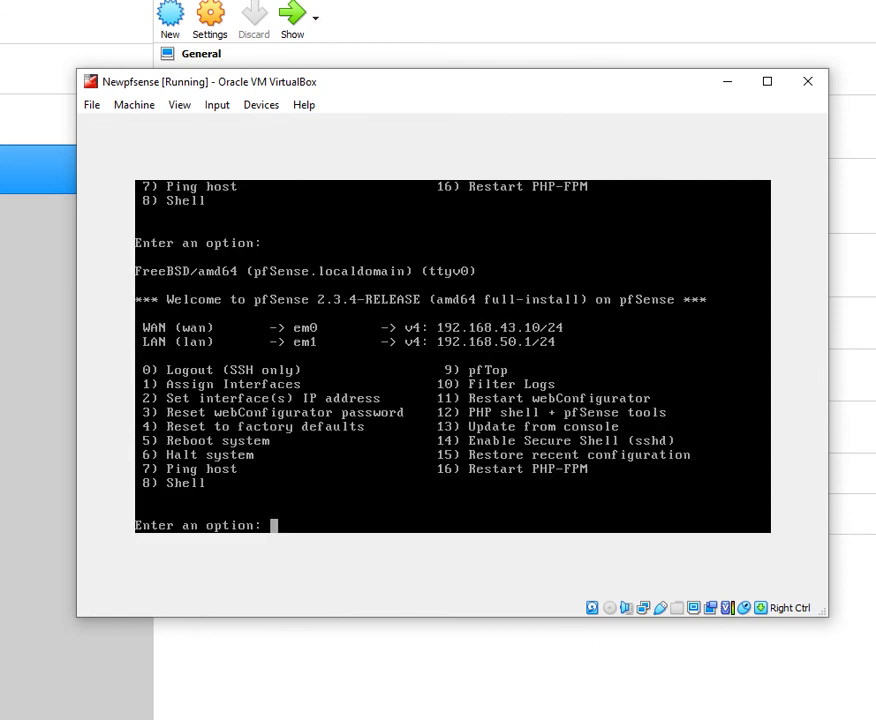
text(192.168.)
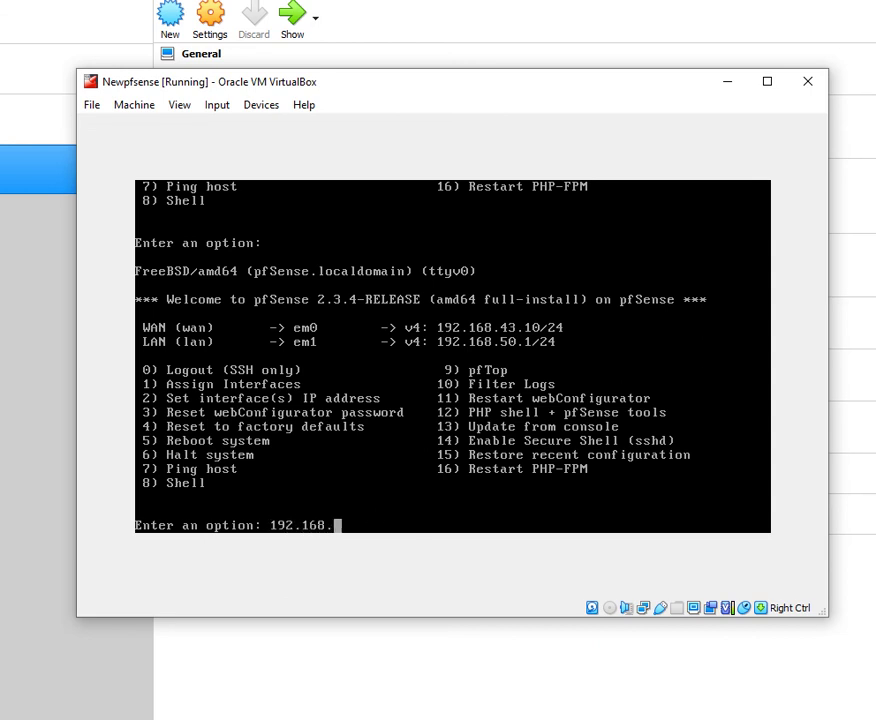
text(43.25)
key(Return)
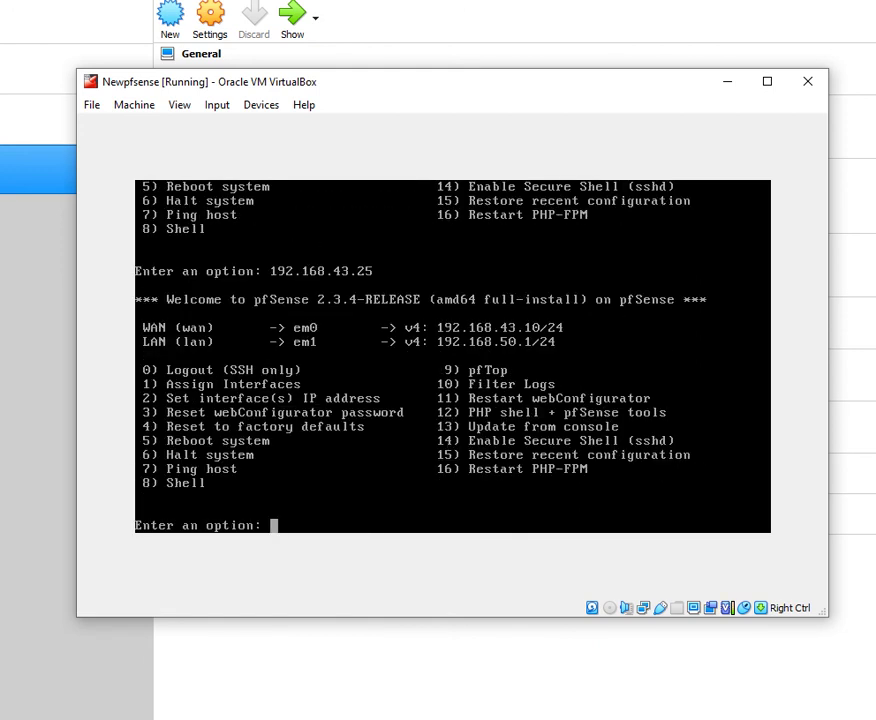
key(Up)
key(BackSpace)
key(BackSpace)
key(BackSpace)
key(BackSpace)
Try to ping 192.168.43.25 with the -t flag using Ping host (option 7) in the pfSense console.
text(7)
key(Return)
text(192.168)
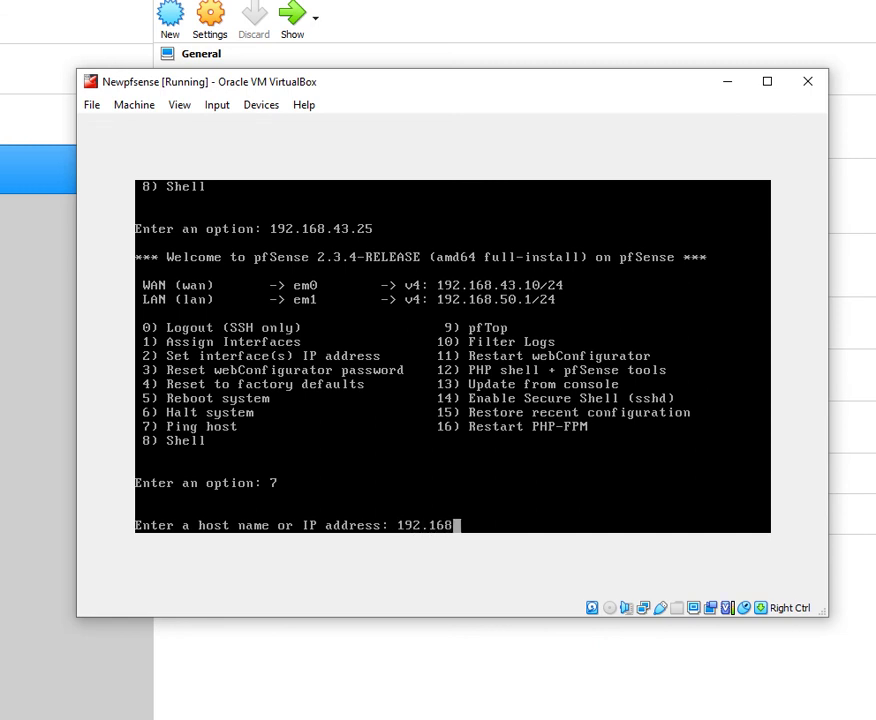
text(.43.25 -t)
key(Return)
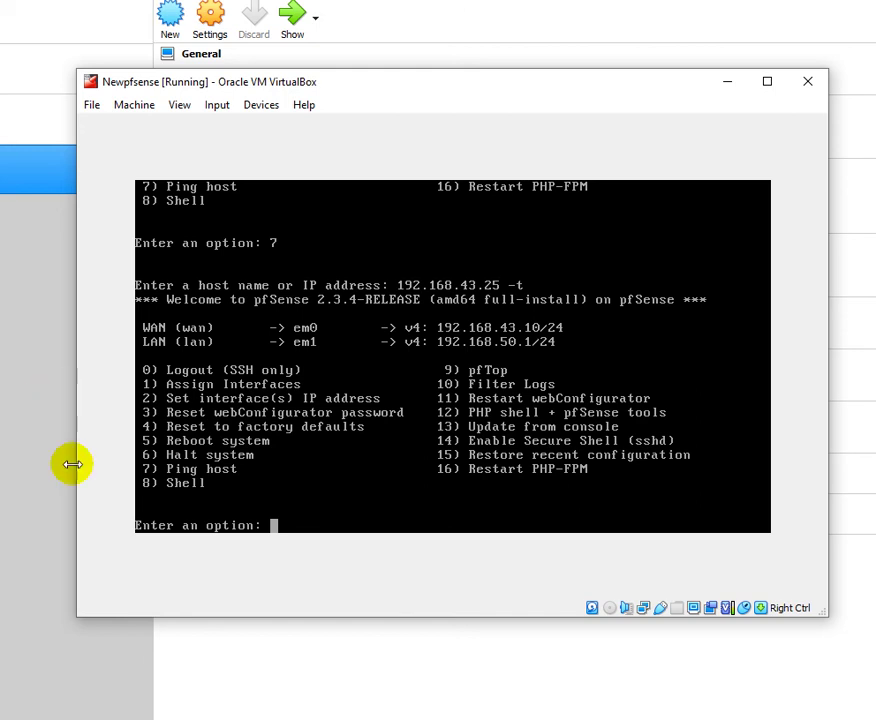
Release the virtual machine's input capture, minimize its window and switch to PowerPoint to review the Topology slide.
key(Control_R)
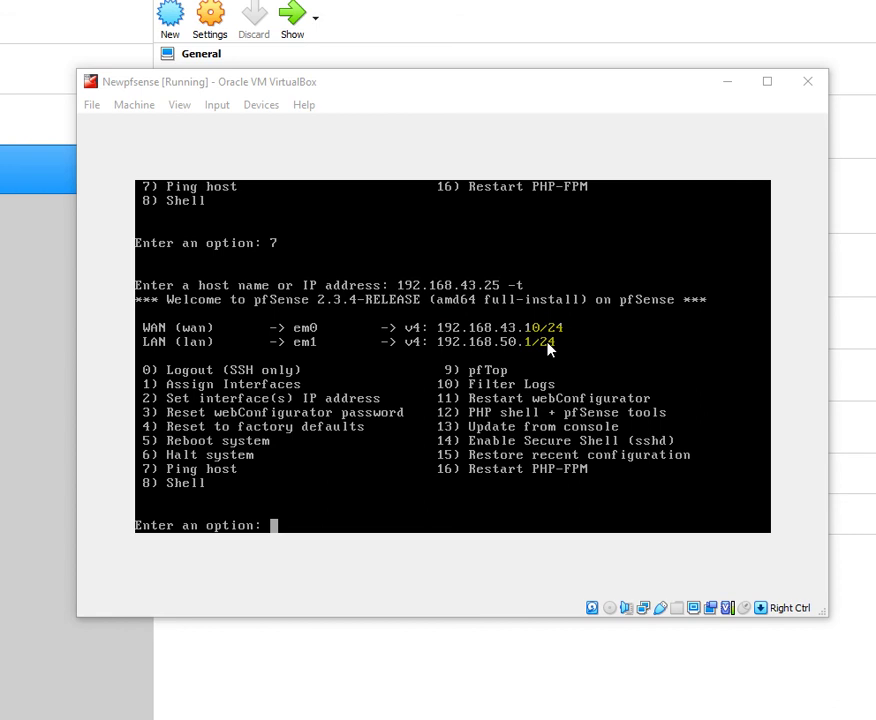
click(727, 82)
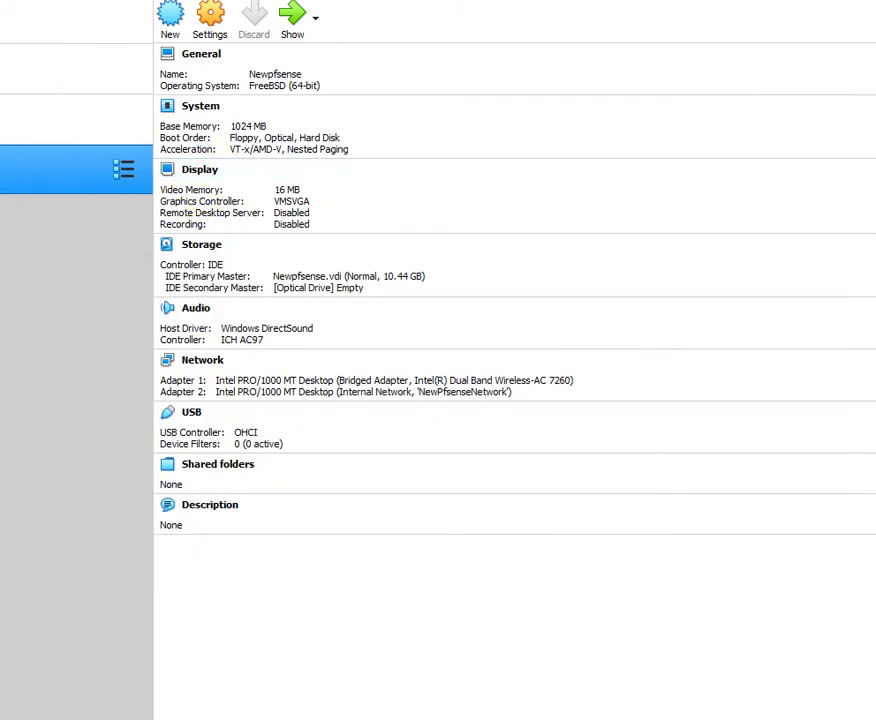
click(60, 62)
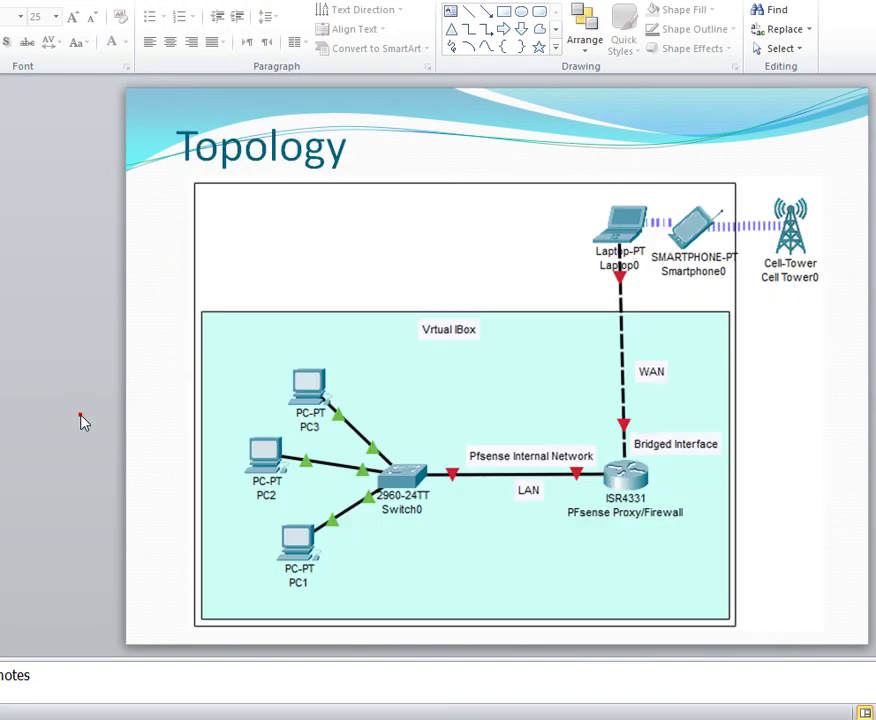
click(78, 414)
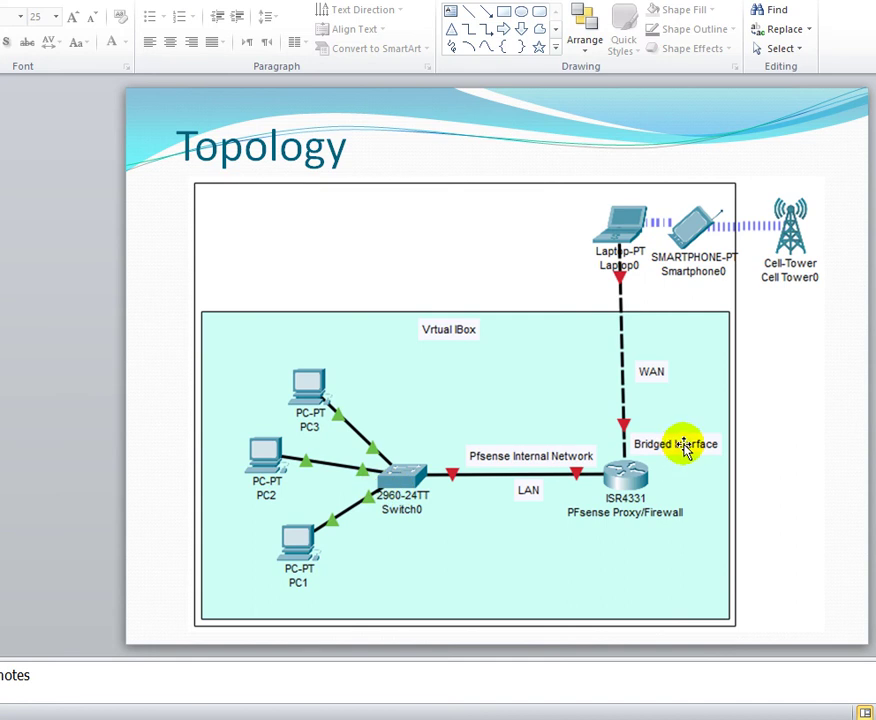